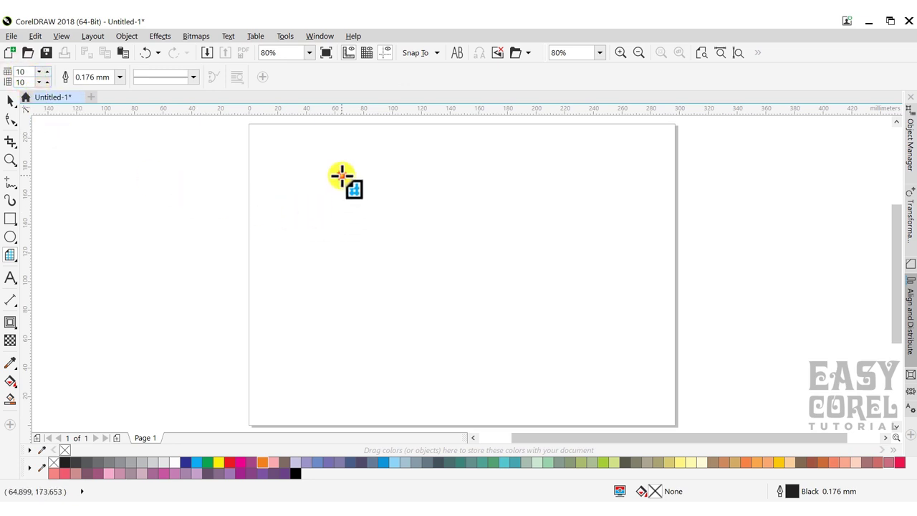
Step: Draw a square 10 by 10 graph paper grid about 118 mm wide and centre it on the page
drag(342, 176, 511, 324)
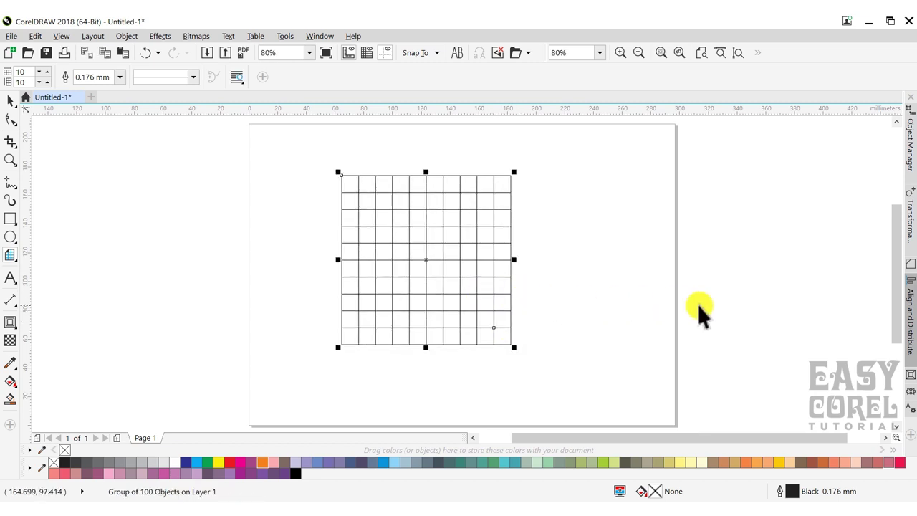
key(space)
click(909, 315)
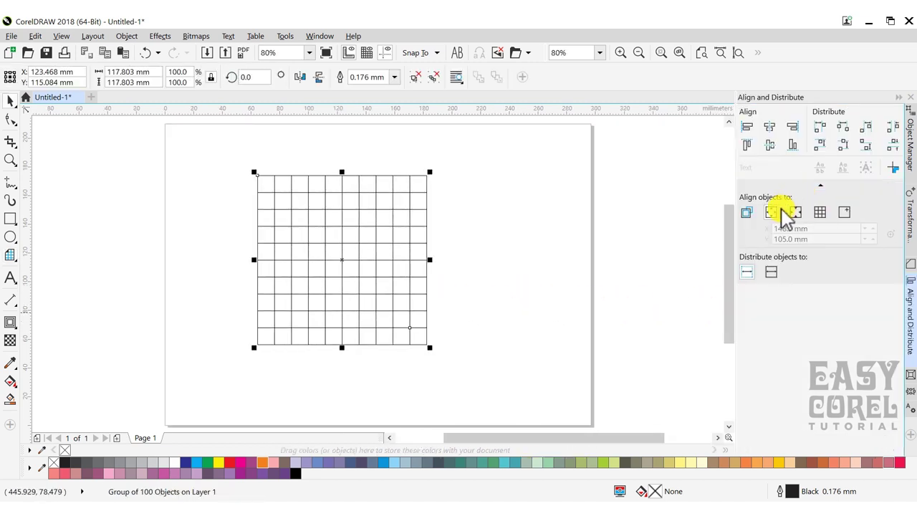
click(769, 145)
click(768, 127)
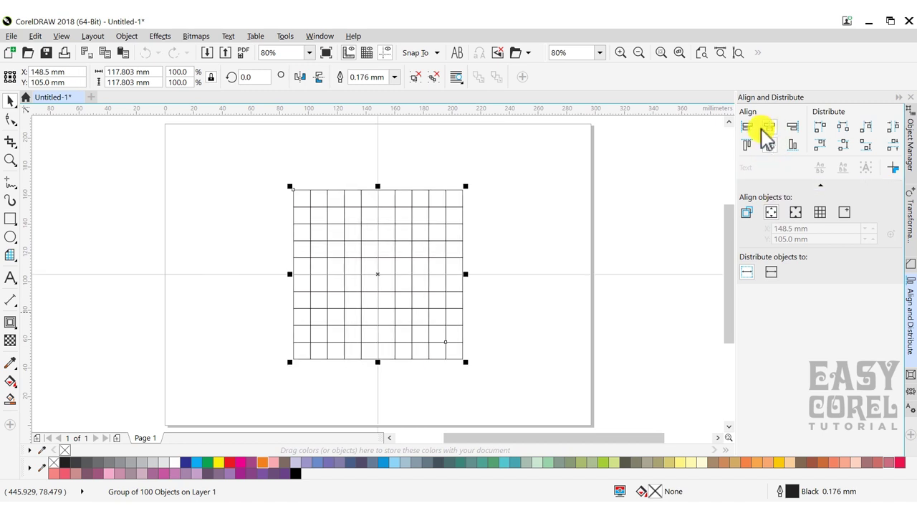
click(552, 196)
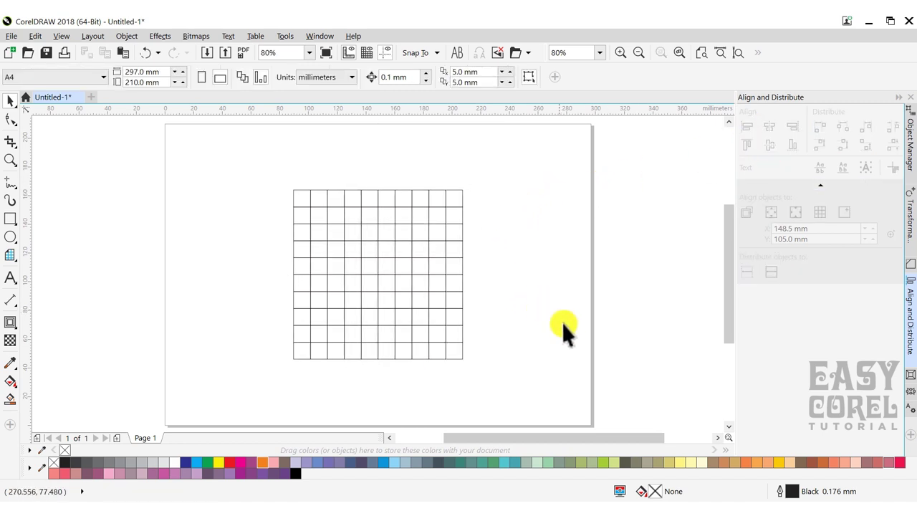
Step: Add a new layer above Layer 1 with its default name and lock Layer 1 holding the grid
click(909, 141)
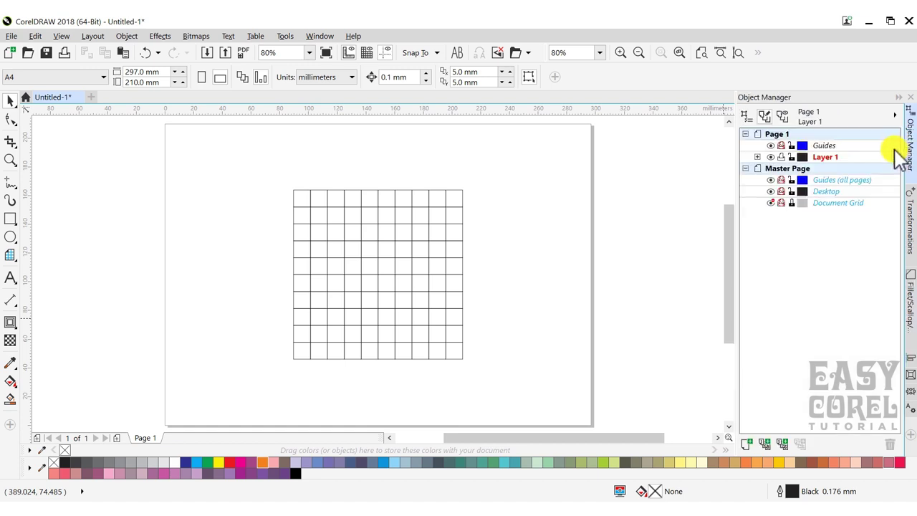
click(746, 443)
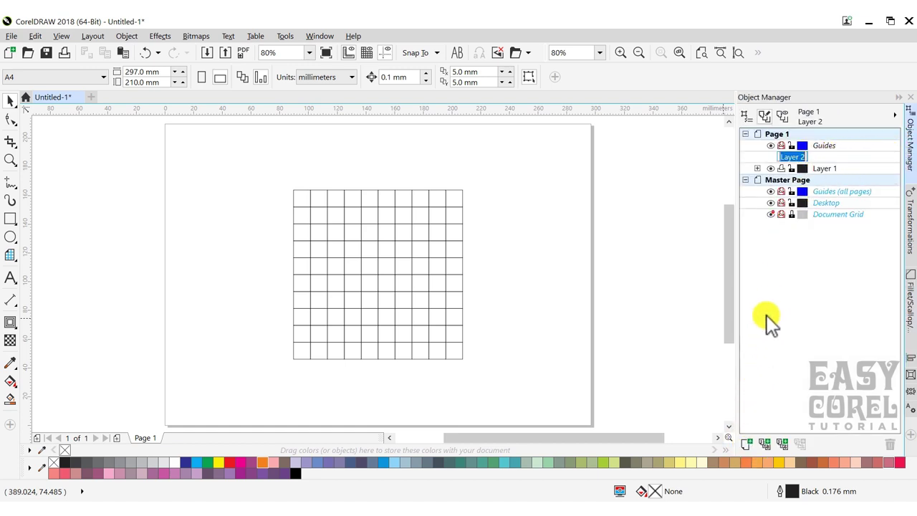
key(Return)
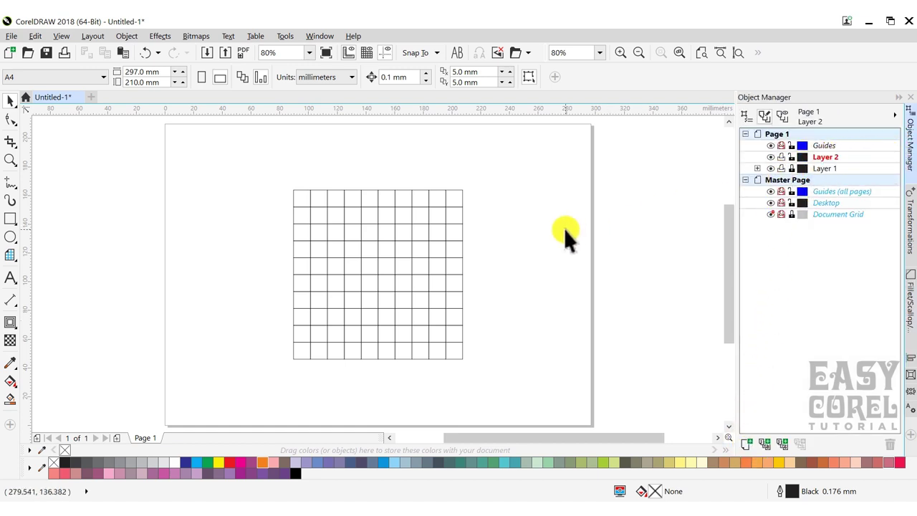
Step: Draw a rectangle over the two middle columns at the grid's full height and give it a 10 mm red outline
click(10, 220)
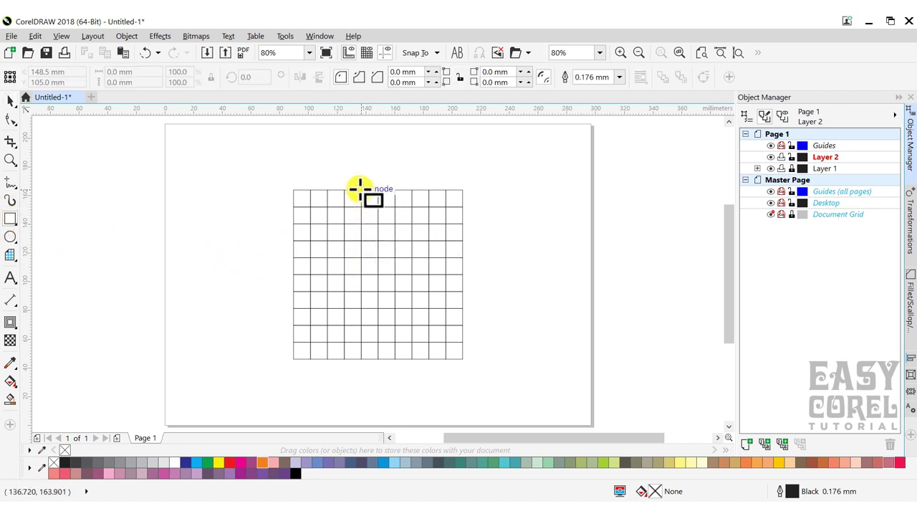
drag(360, 190, 398, 361)
click(619, 78)
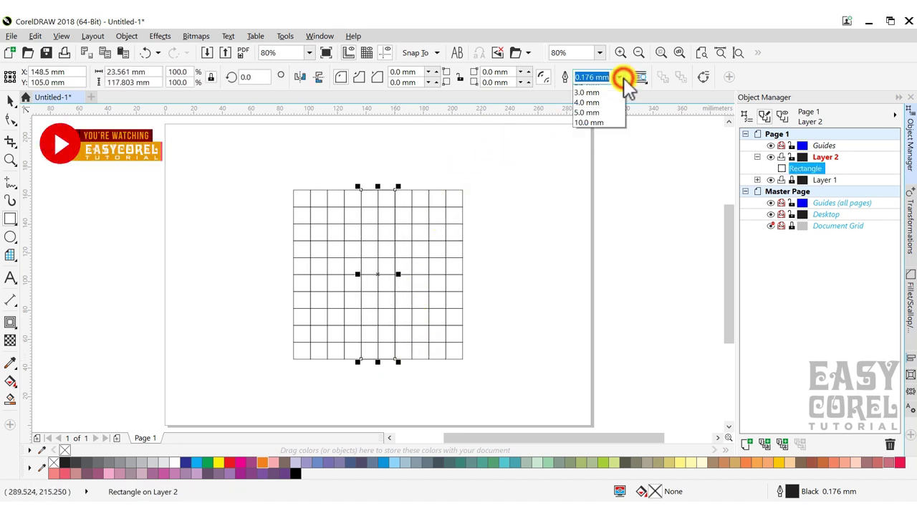
click(599, 231)
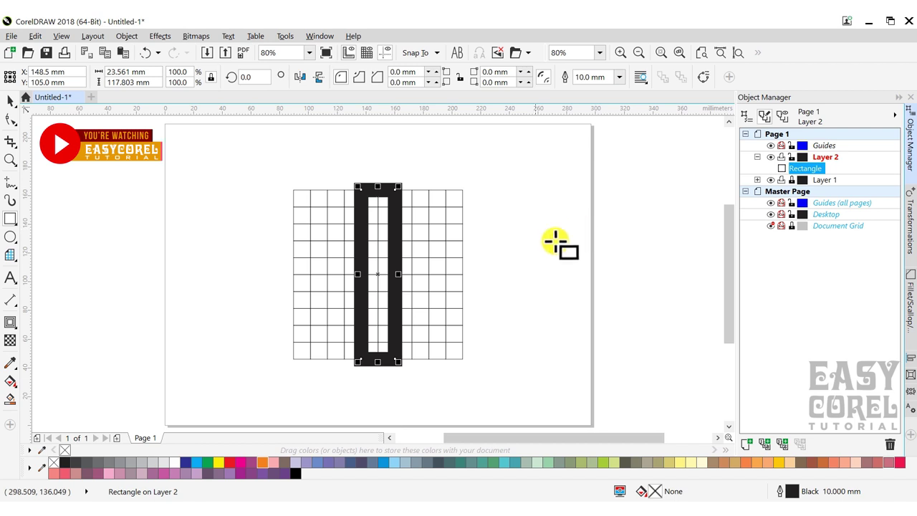
right_click(231, 462)
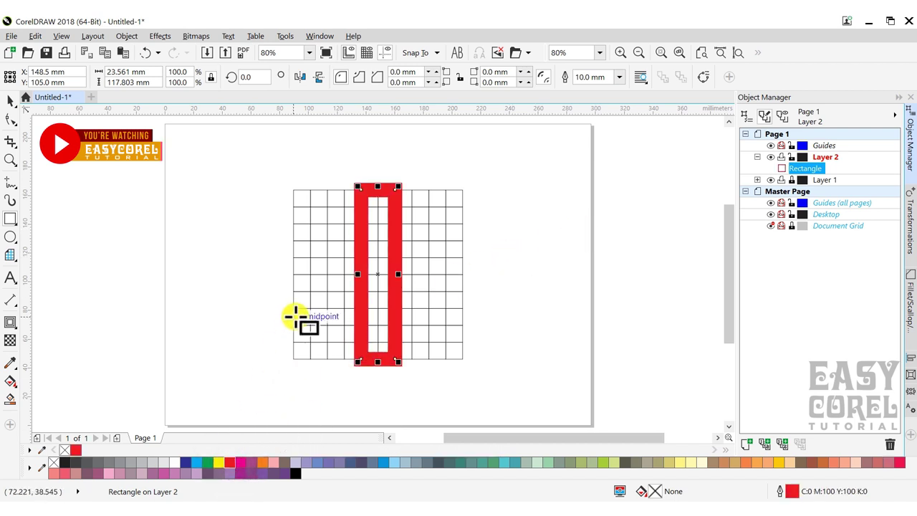
Step: Round the rectangle's corners fully to about 11.78 mm, and add a copy rotated 90° about its centre to form a cross
click(11, 120)
mouse_move(395, 190)
mouse_down()
mouse_move(395, 262)
mouse_move(398, 208)
mouse_up()
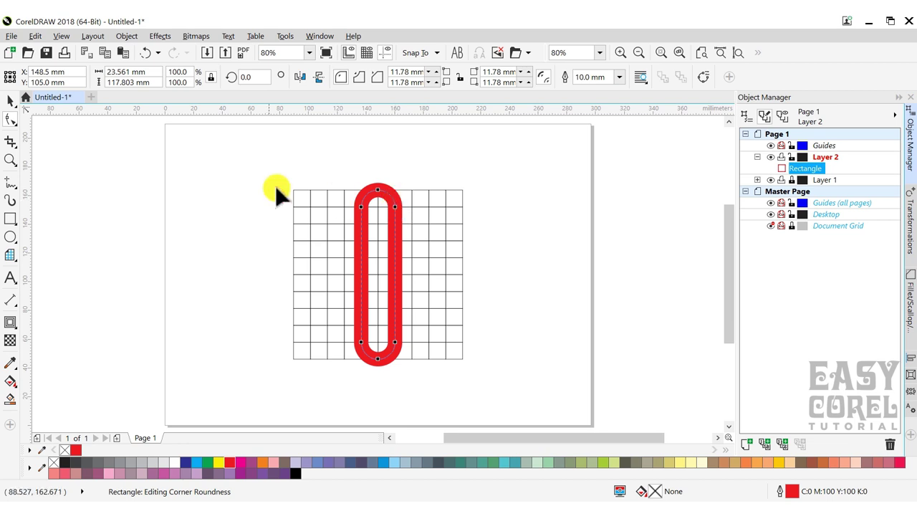
click(10, 100)
click(378, 206)
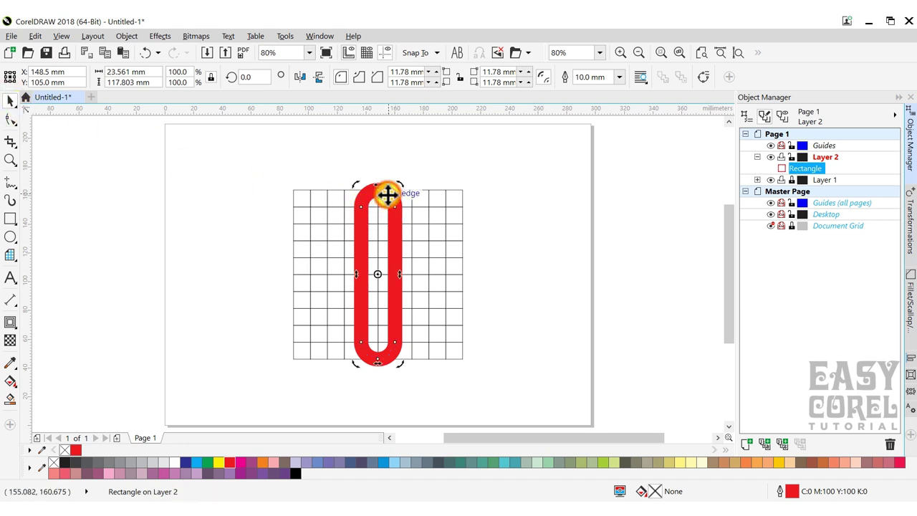
drag(401, 182, 468, 297)
right_click(467, 297)
click(483, 289)
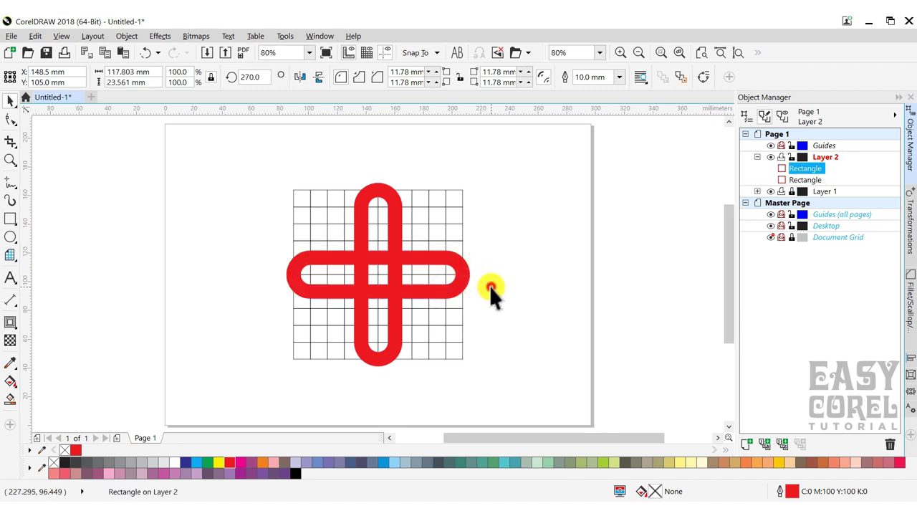
Step: Draw a centred square six grid cells wide, about 70.7 mm, and give it a 10 mm red outline
click(11, 218)
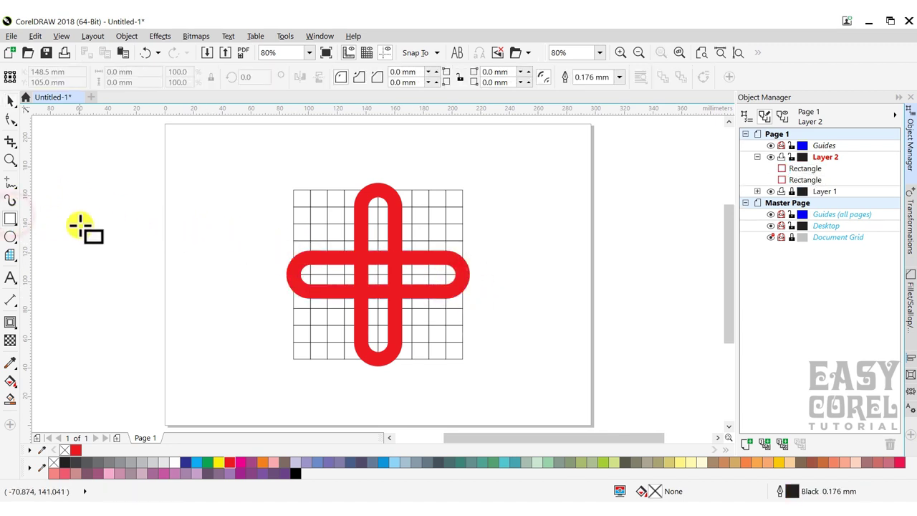
drag(327, 222, 429, 325)
click(620, 77)
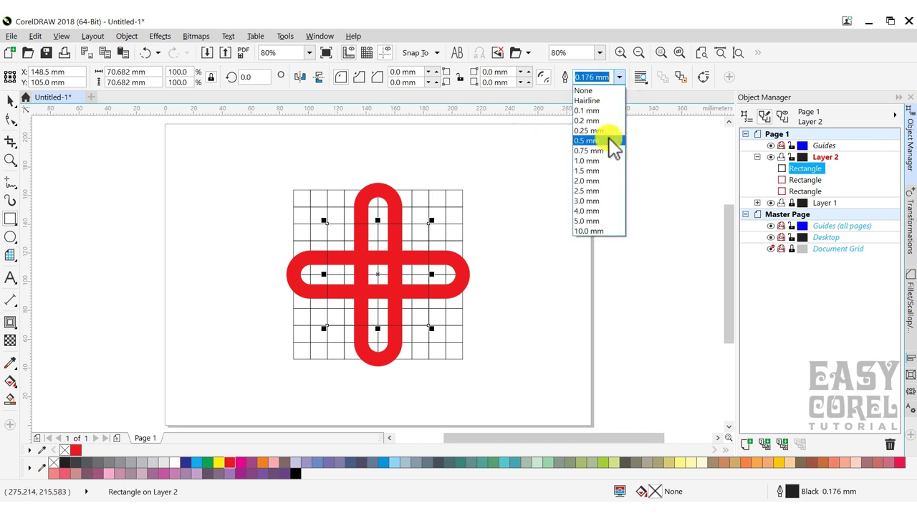
click(606, 231)
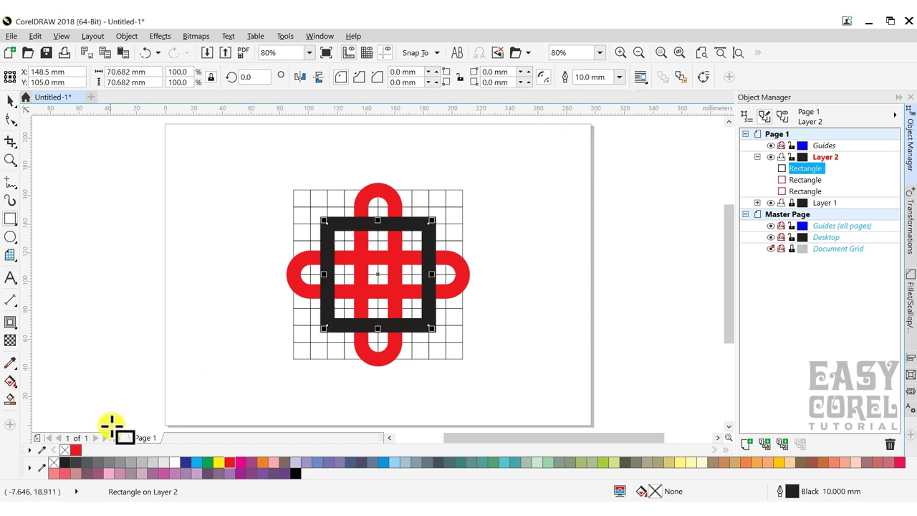
right_click(76, 450)
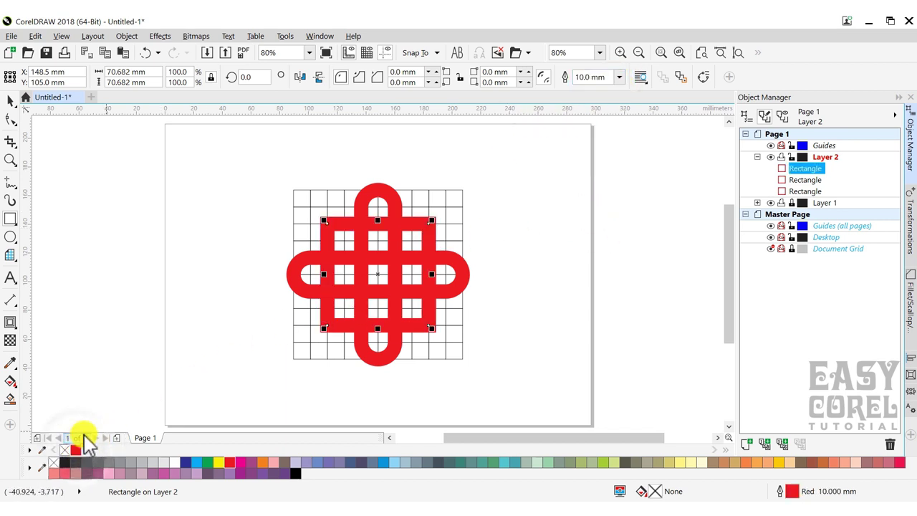
Step: Round the square's four corners by one grid cell, to a radius of about 11.78 mm
click(12, 121)
scroll(415, 230, up, 3)
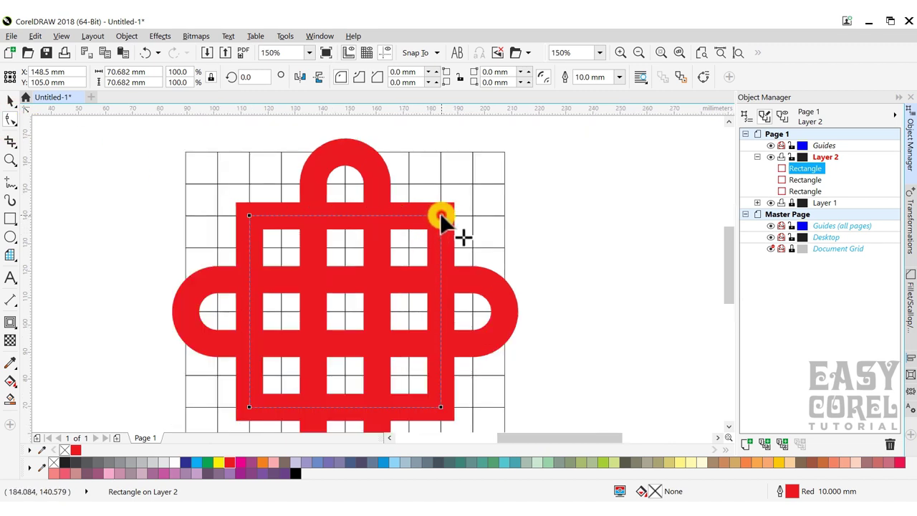
drag(440, 214, 406, 215)
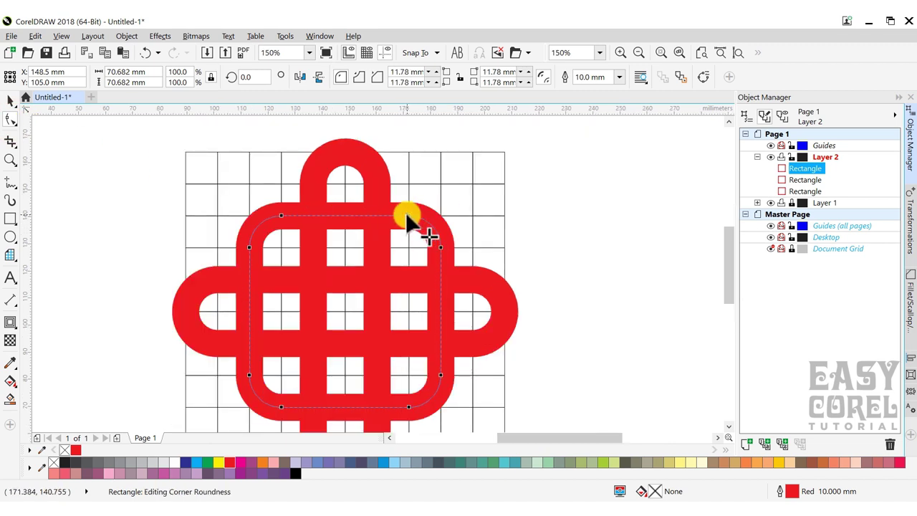
scroll(407, 221, down, 3)
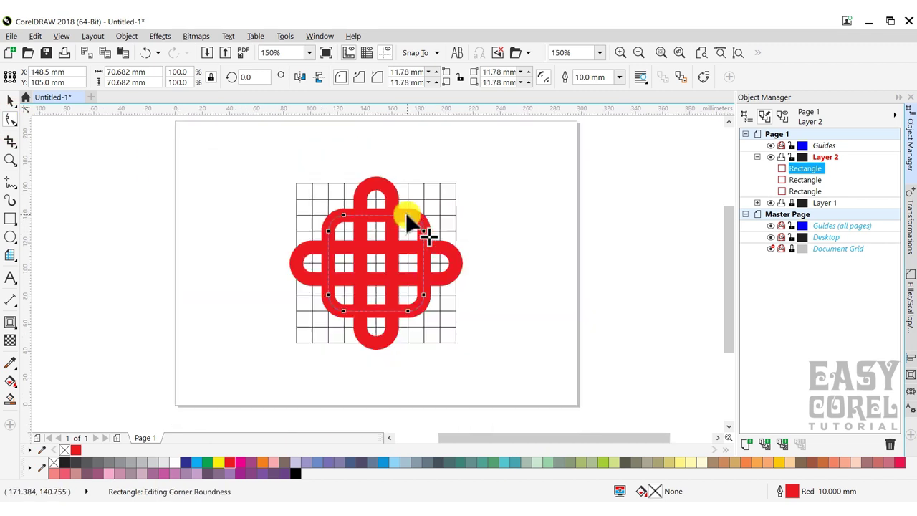
Step: Select the three rounded shapes and convert their outlines to objects
click(11, 101)
click(231, 175)
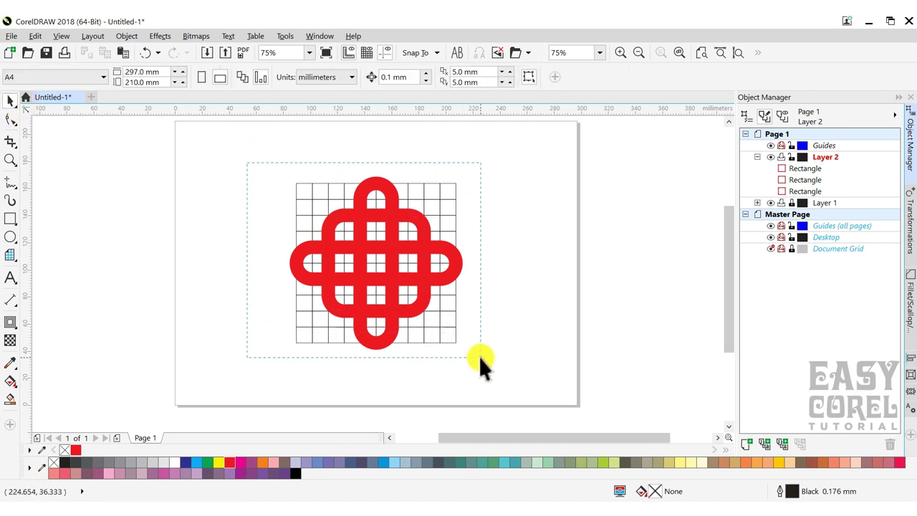
drag(480, 356, 482, 359)
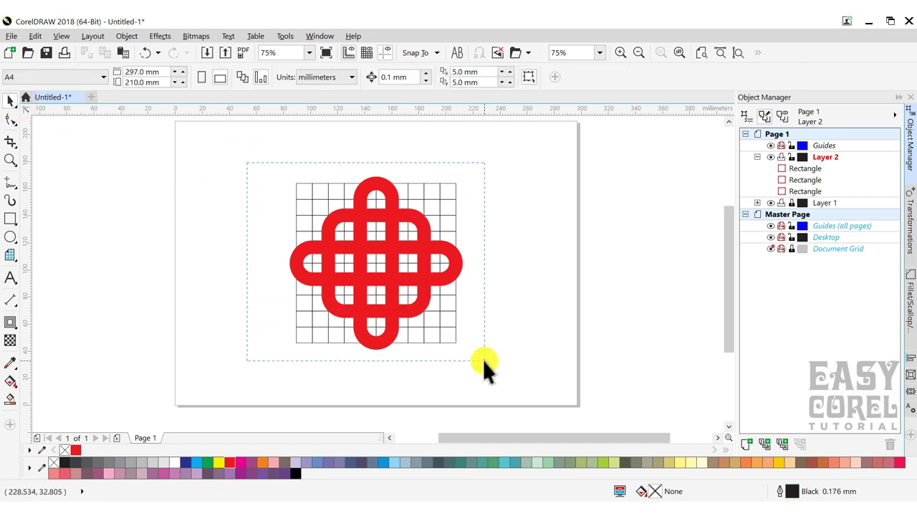
click(129, 37)
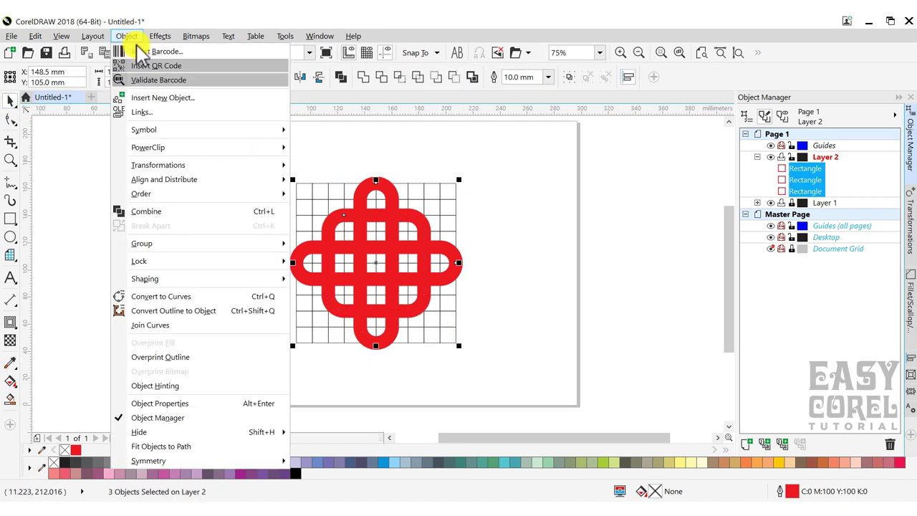
click(185, 314)
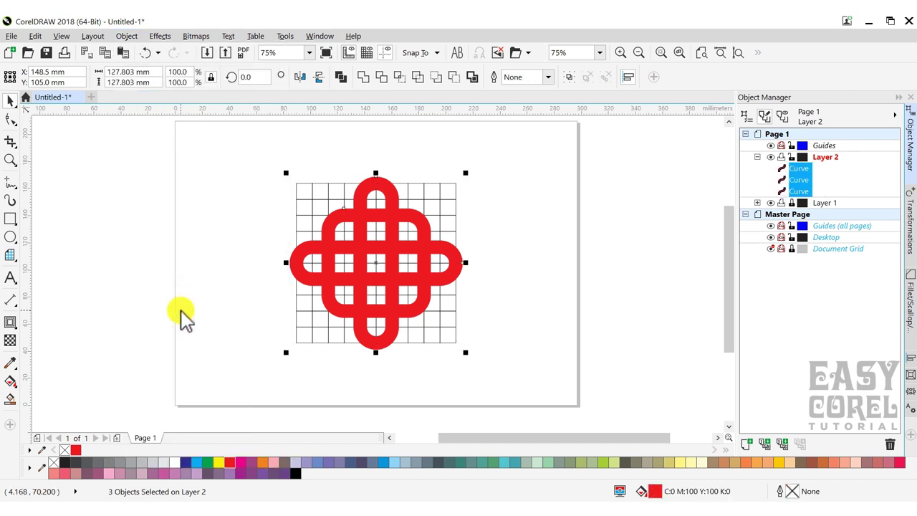
click(170, 309)
Step: Add a one-step outside contour to the vertical loop with a 3 mm offset and black fill
click(13, 323)
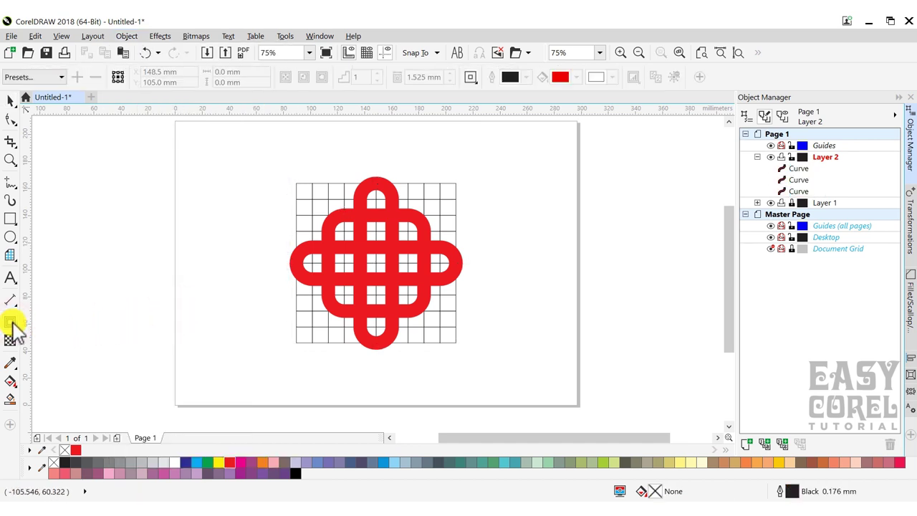
click(382, 185)
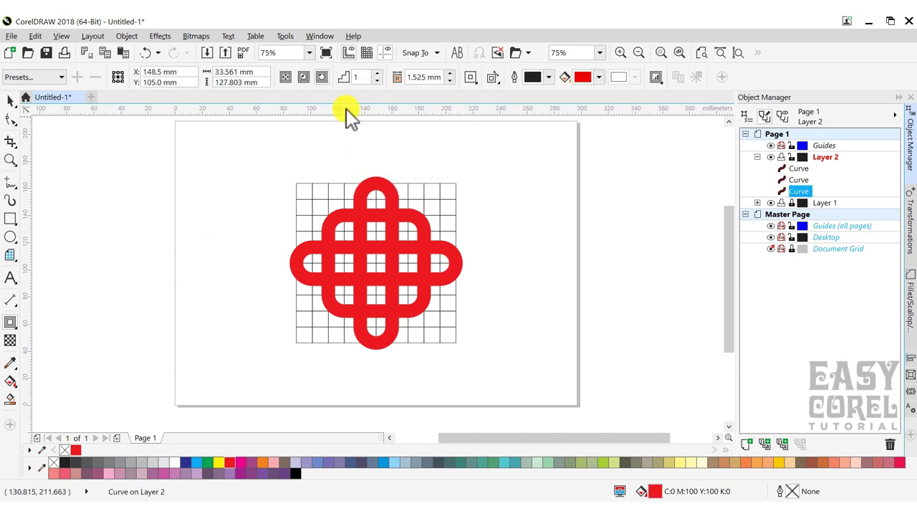
click(322, 76)
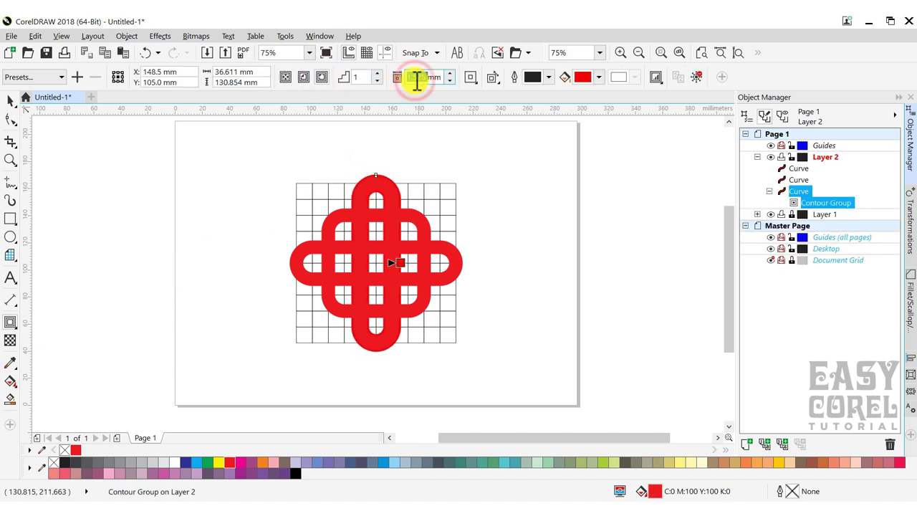
text(3)
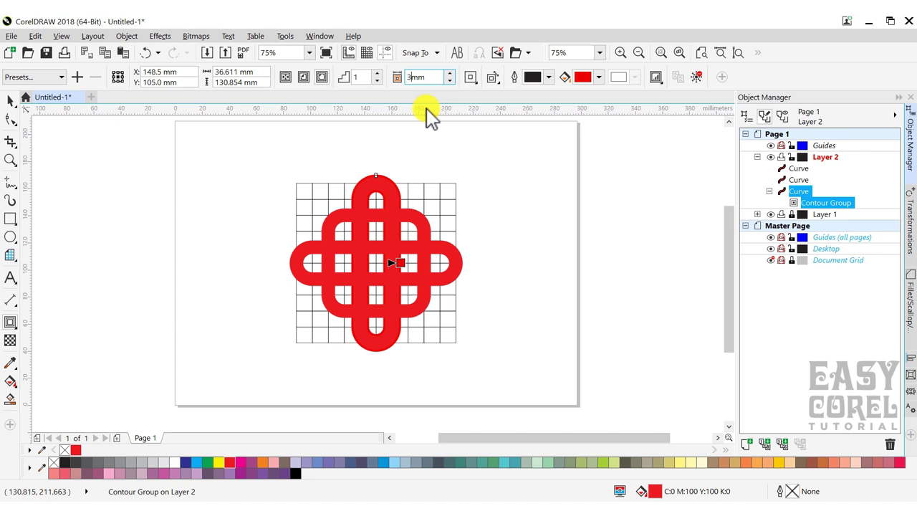
key(Return)
click(586, 79)
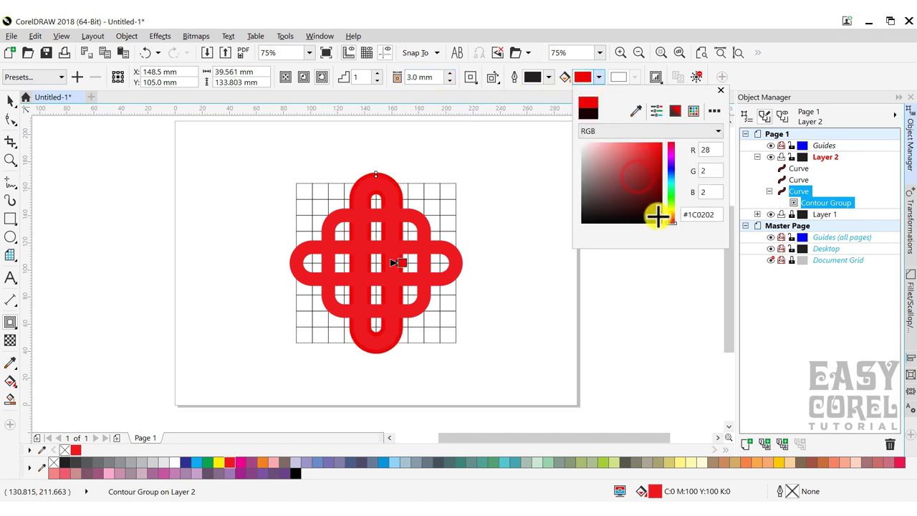
drag(658, 216, 664, 227)
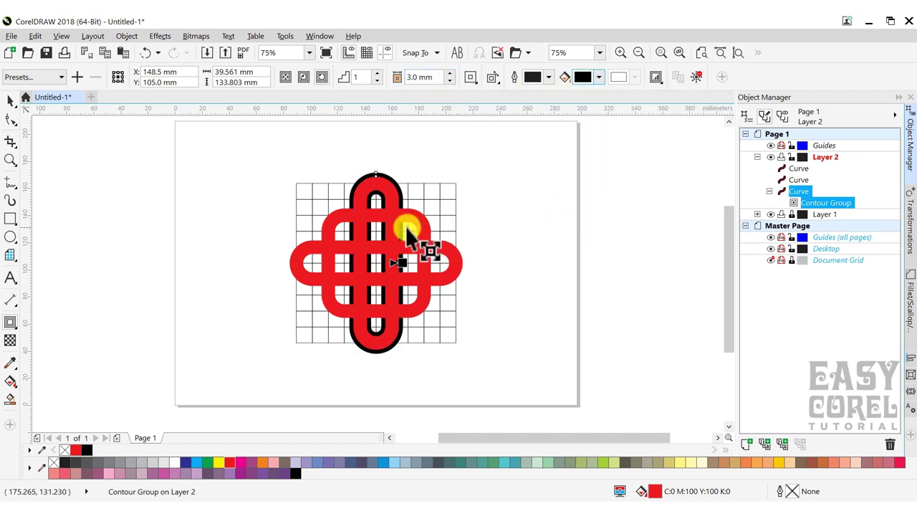
Step: Apply the same 3 mm black outside contour to the rounded square and the horizontal loop
click(413, 219)
click(323, 77)
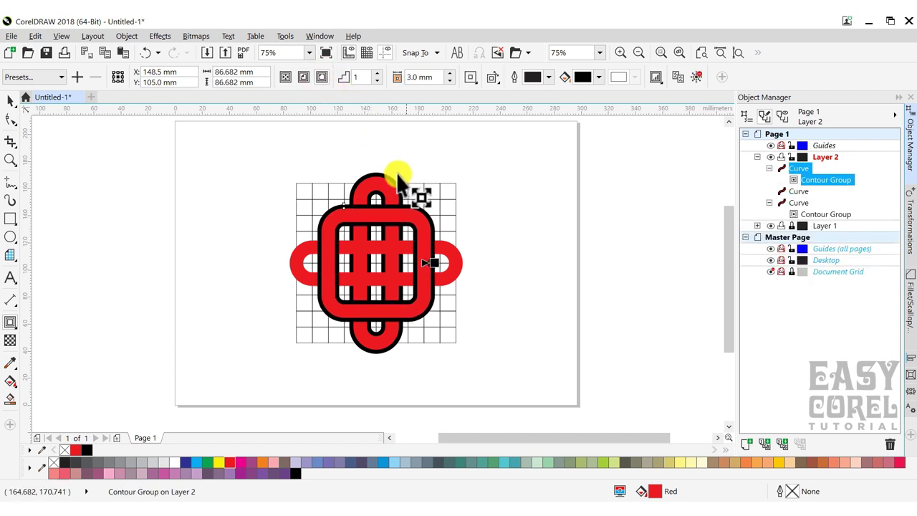
click(440, 256)
click(321, 78)
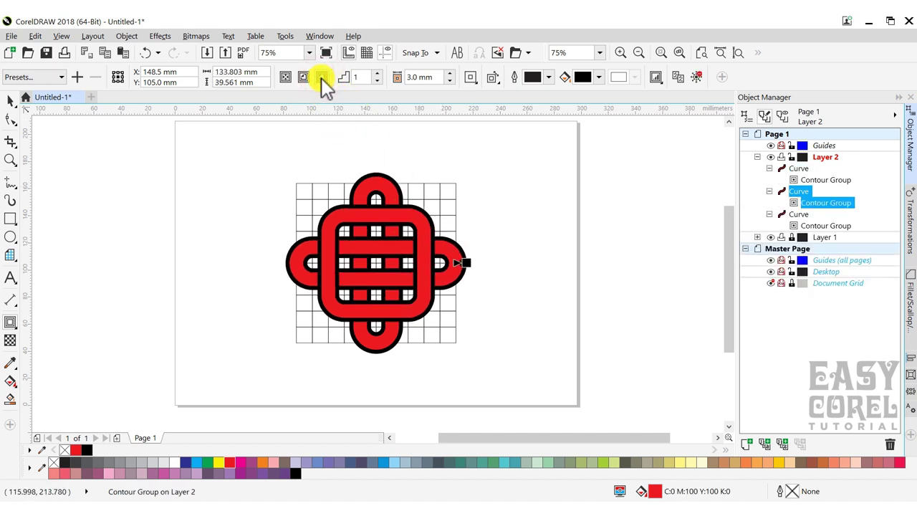
click(10, 100)
click(206, 161)
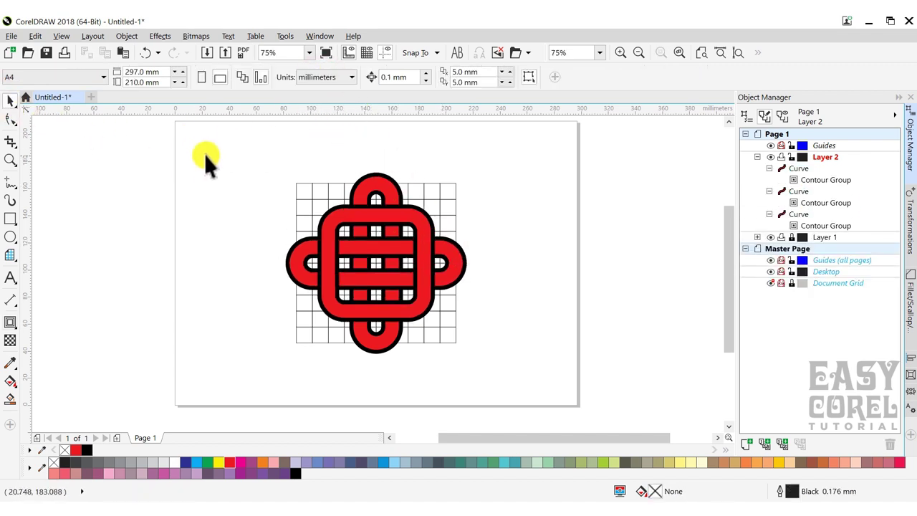
Step: Break the three loops and their contours apart into separate curves, and hide the grid layer, Layer 1
key(ctrl+a)
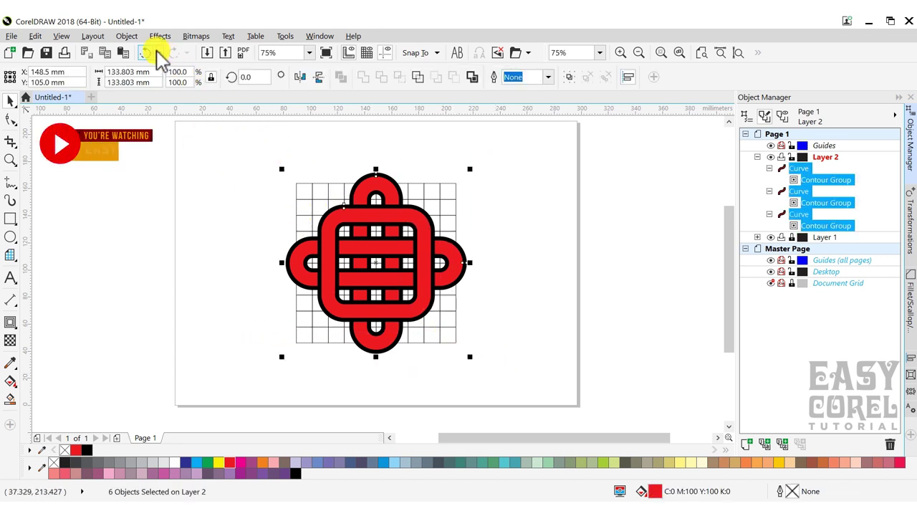
click(126, 36)
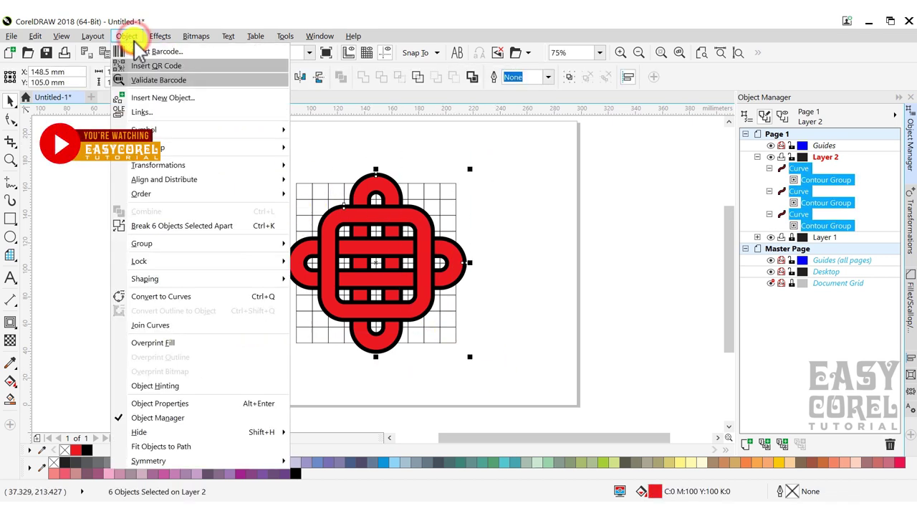
click(176, 225)
click(496, 233)
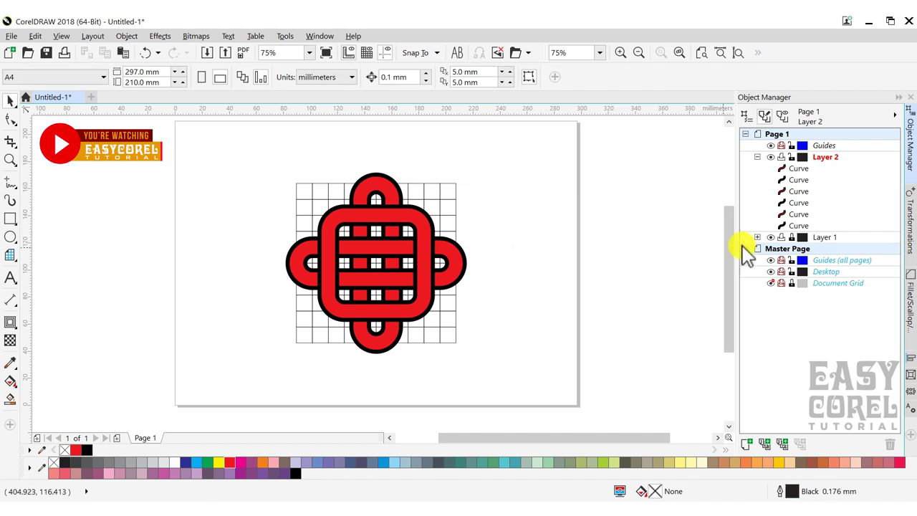
click(771, 237)
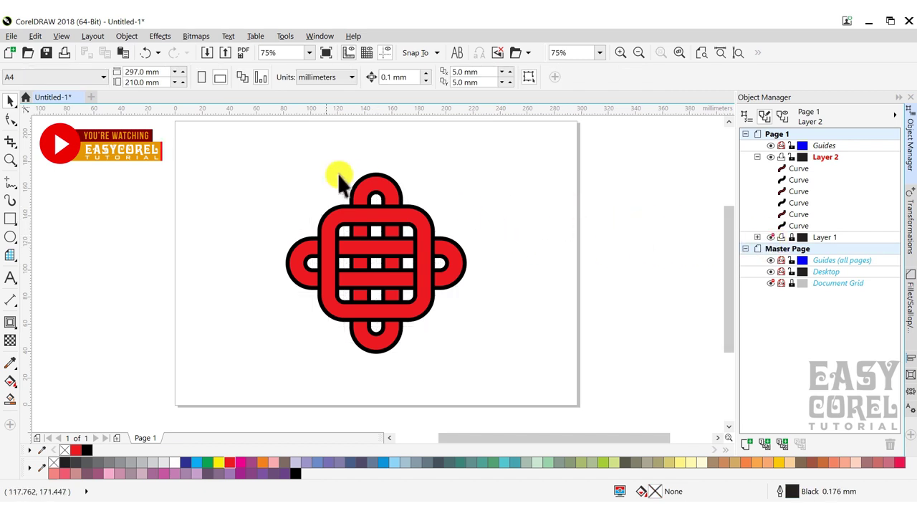
Step: Remove the fill from all six curves and give them a thin red outline
drag(236, 133, 498, 367)
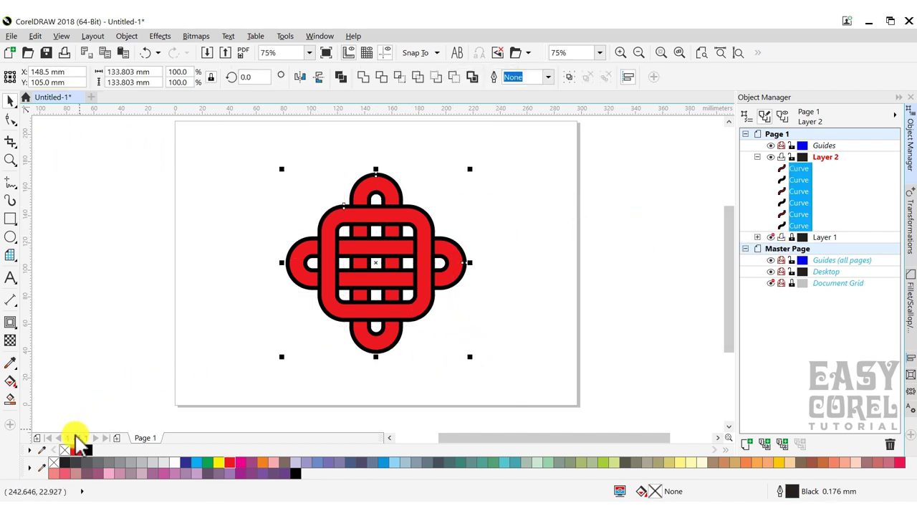
click(64, 450)
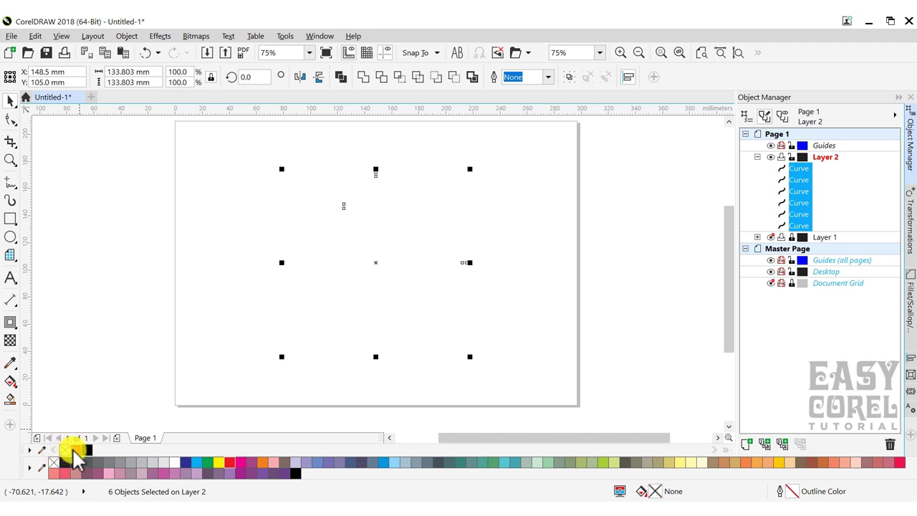
right_click(75, 451)
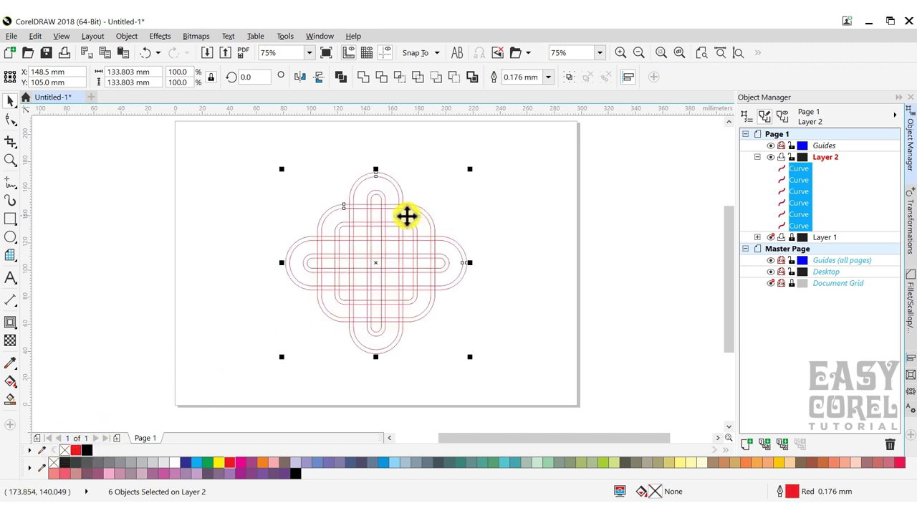
scroll(407, 216, up, 2)
click(549, 280)
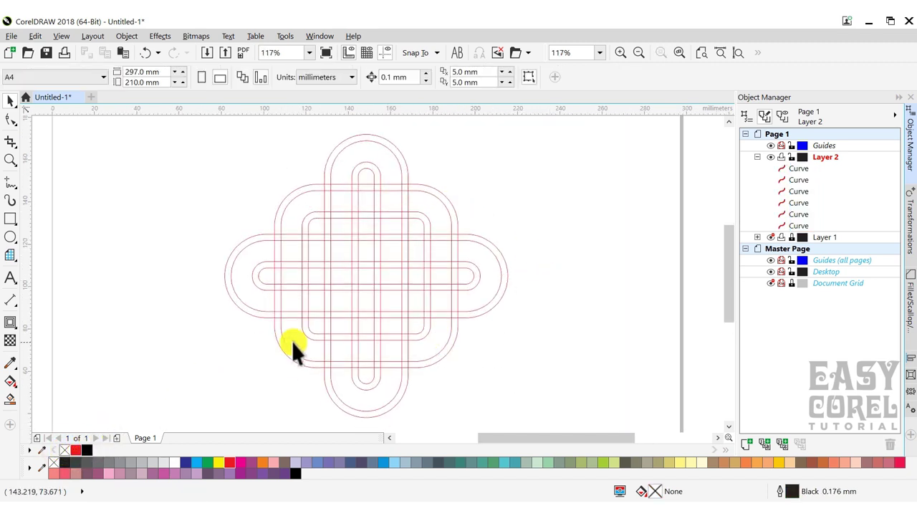
Step: Smart-fill the vertical loop's upper arch and upper left strand with orange (C0 M75 Y100 K0), down to the horizontal loop
click(12, 396)
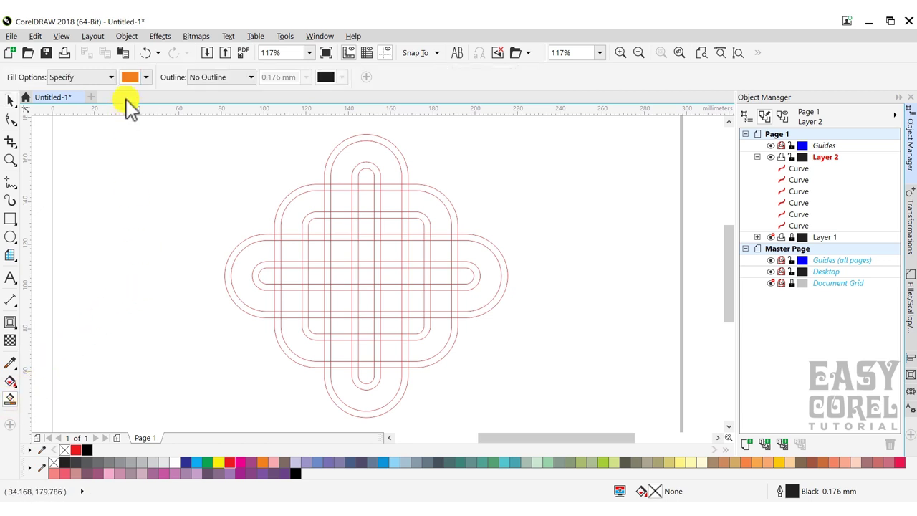
click(129, 77)
drag(204, 165, 212, 139)
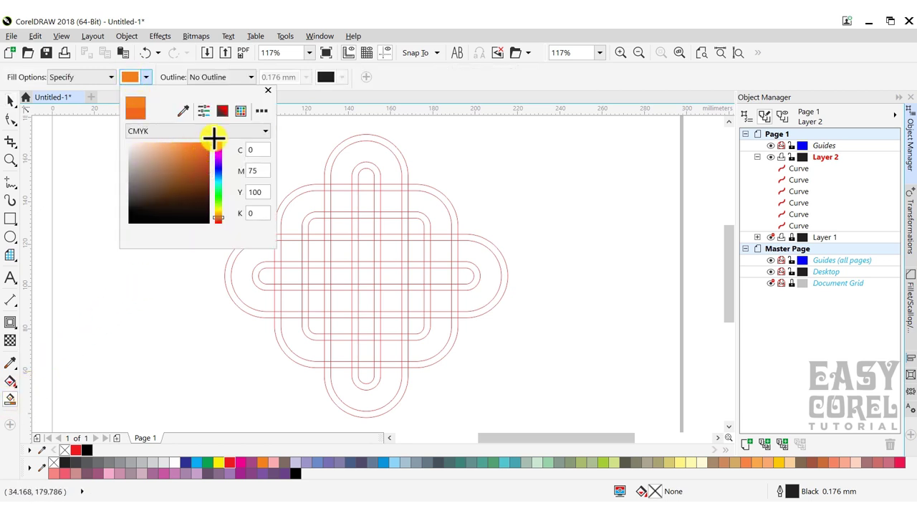
click(337, 203)
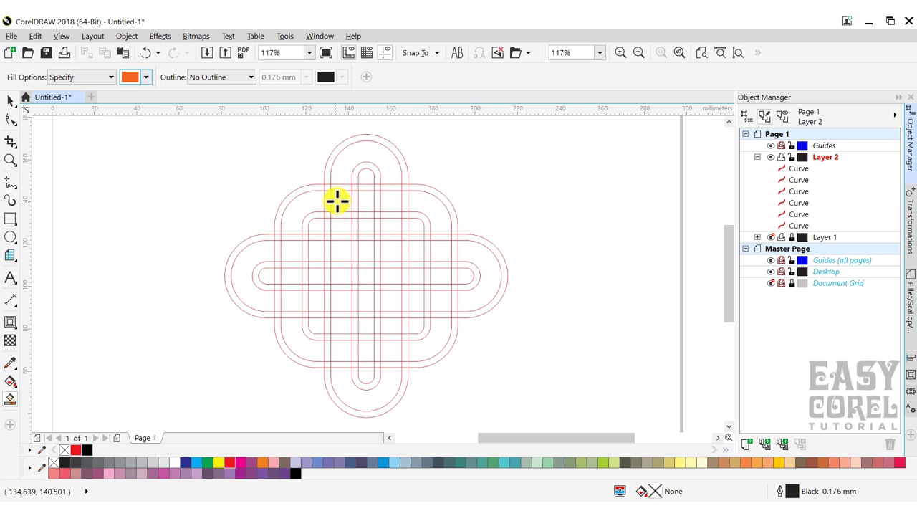
click(342, 224)
click(341, 213)
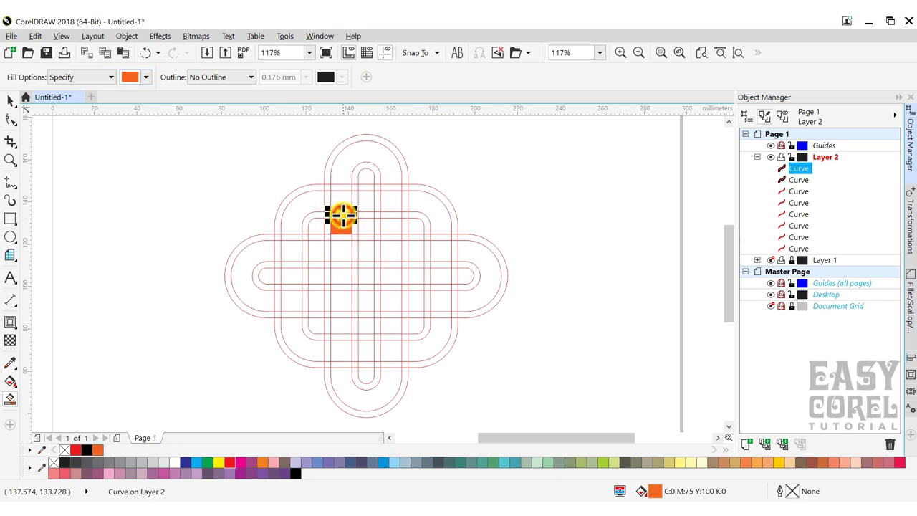
click(338, 195)
click(342, 182)
click(349, 172)
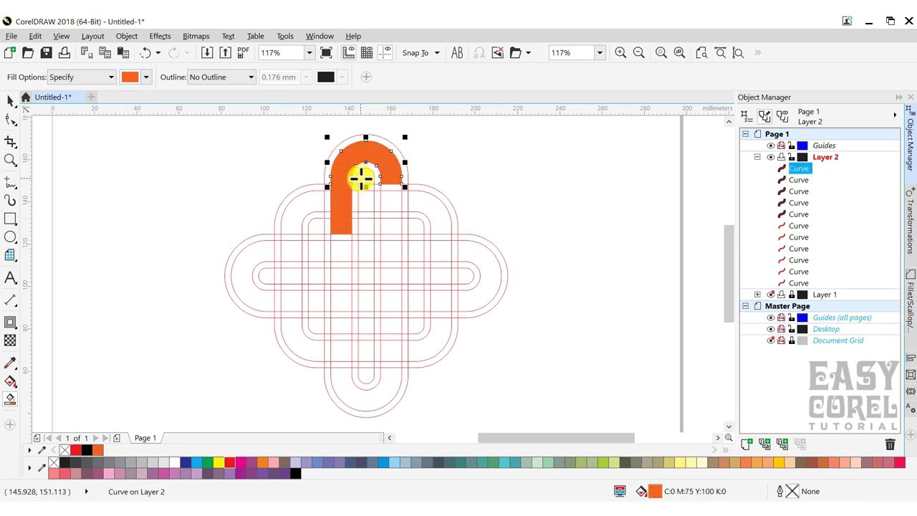
Step: Fill the rounded square's top band orange, from inside the vertical loop over its right strand and around the upper-right corner
click(361, 197)
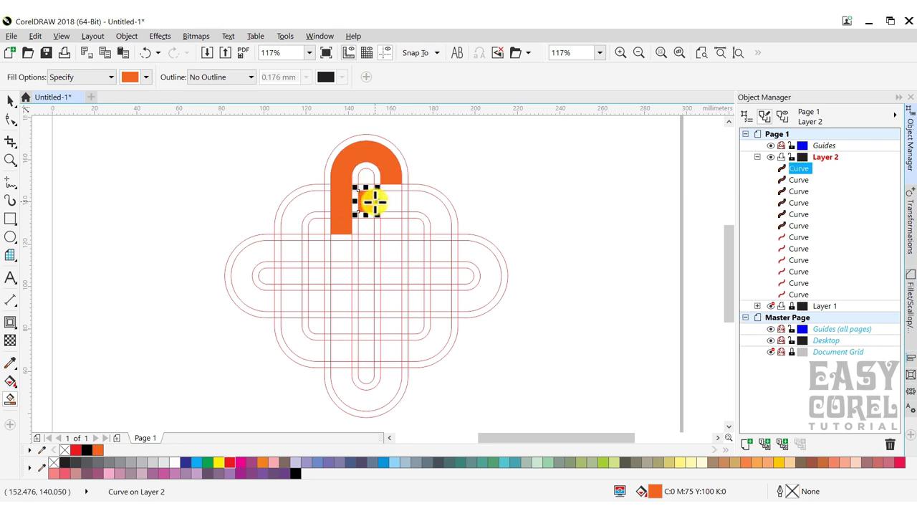
click(378, 202)
click(392, 200)
click(404, 200)
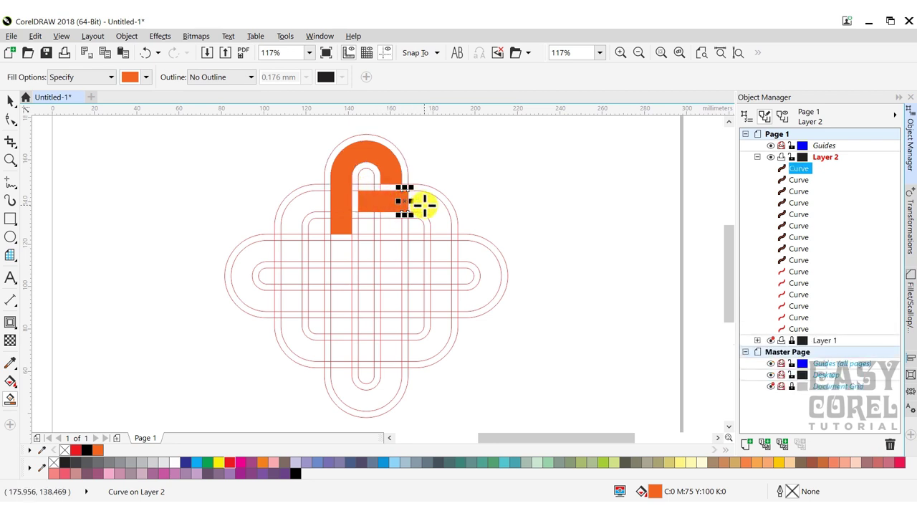
click(424, 206)
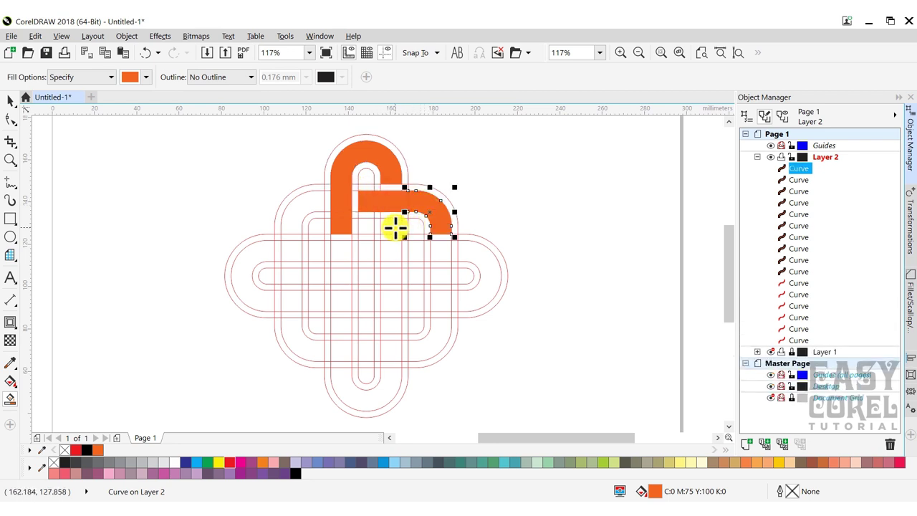
Step: Fill the vertical loop's right strand orange from below the square's top band, over the horizontal loop's upper strand, to its lower strand
click(390, 226)
click(389, 231)
click(391, 250)
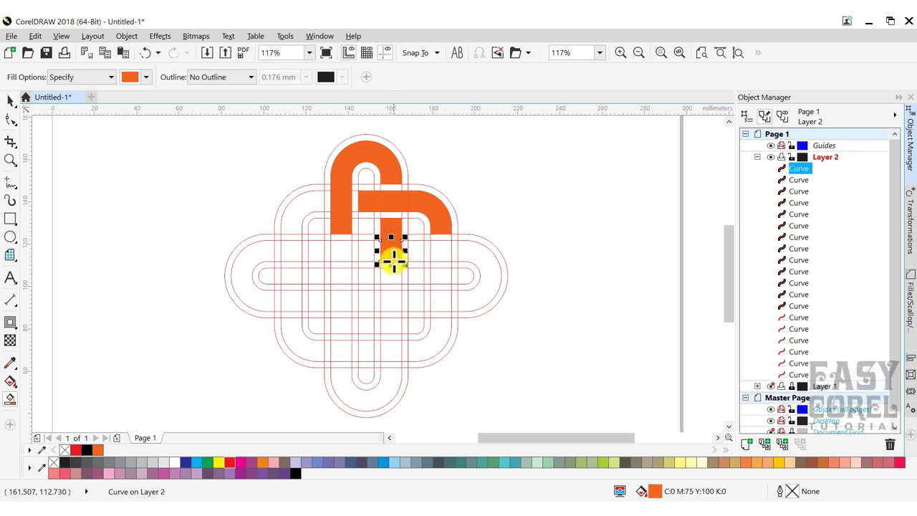
click(393, 261)
click(392, 274)
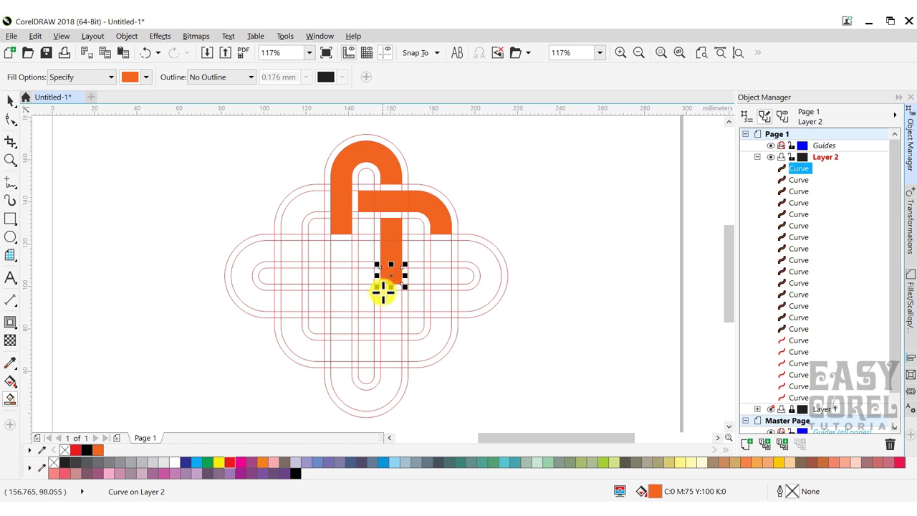
Step: Fill the horizontal loop's lower strand orange where it crosses over the vertical loop's right strand
click(367, 301)
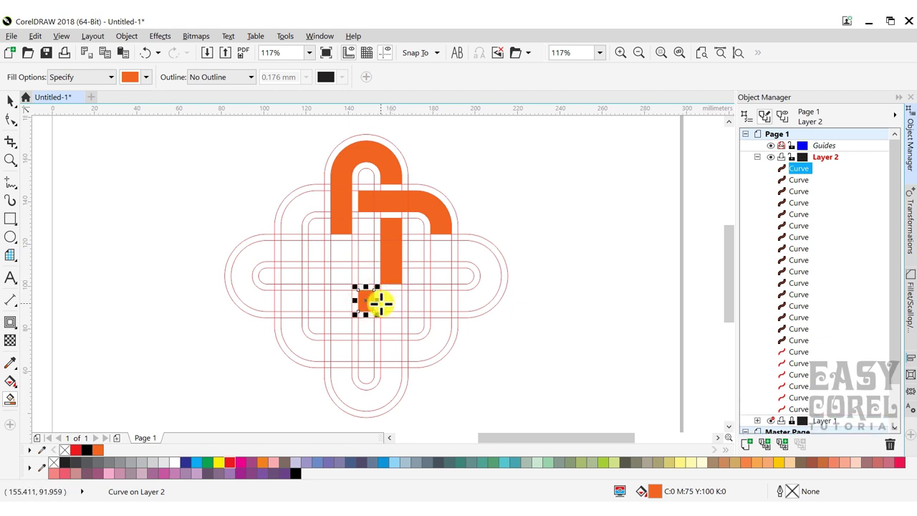
click(383, 300)
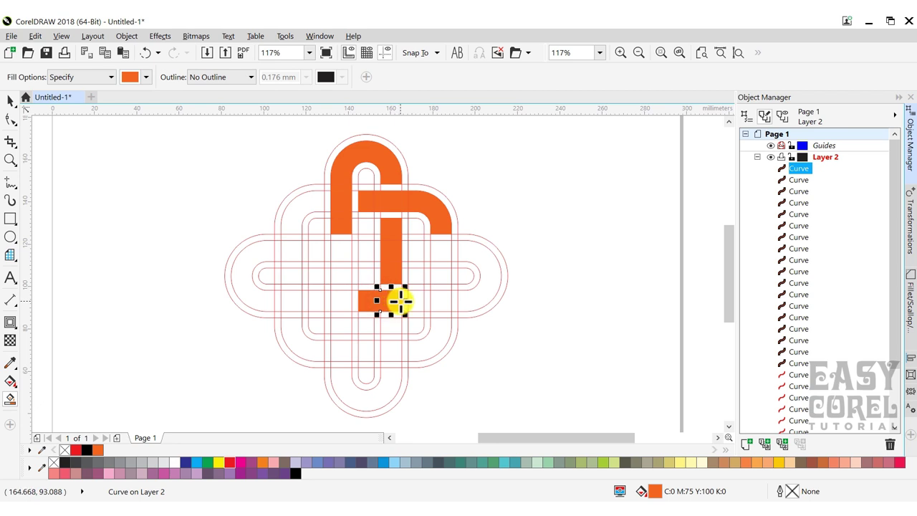
click(405, 301)
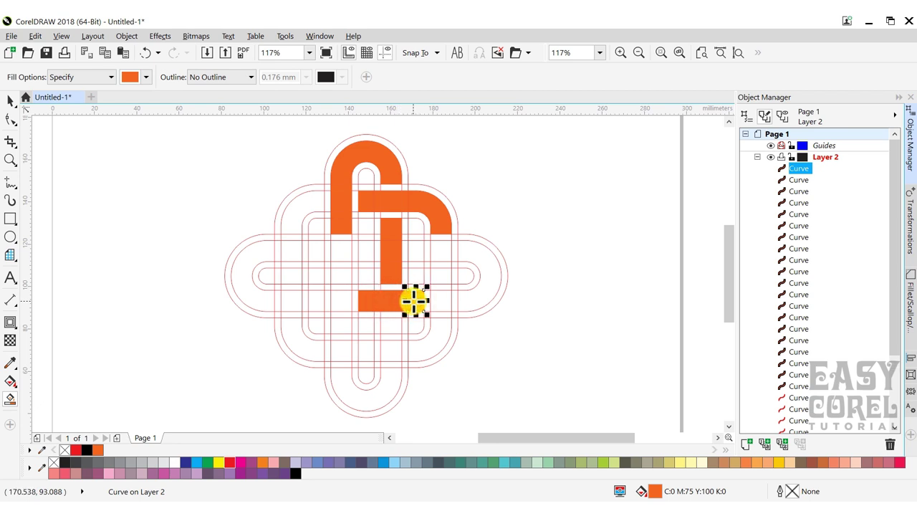
Step: Fill the vertical loop's lower right strand and bottom arch orange, plus the square's bottom band through its lower-left corner
click(390, 324)
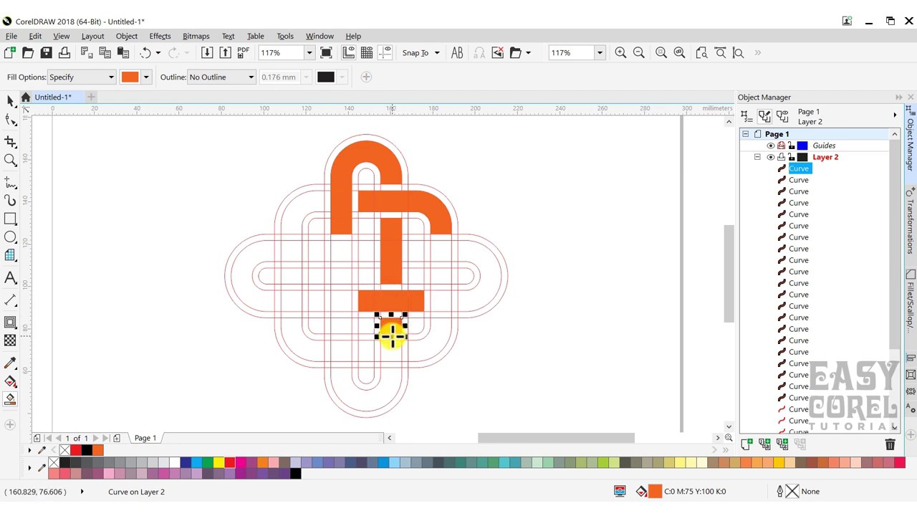
click(389, 359)
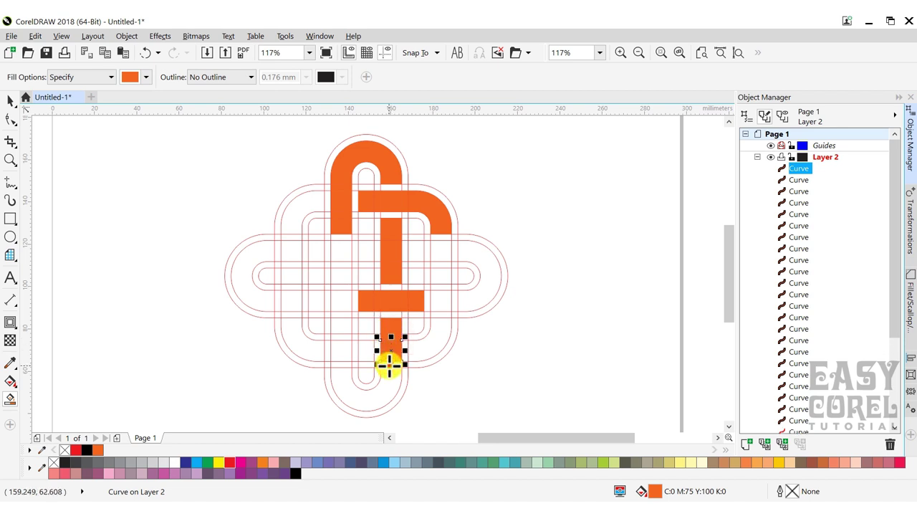
click(387, 390)
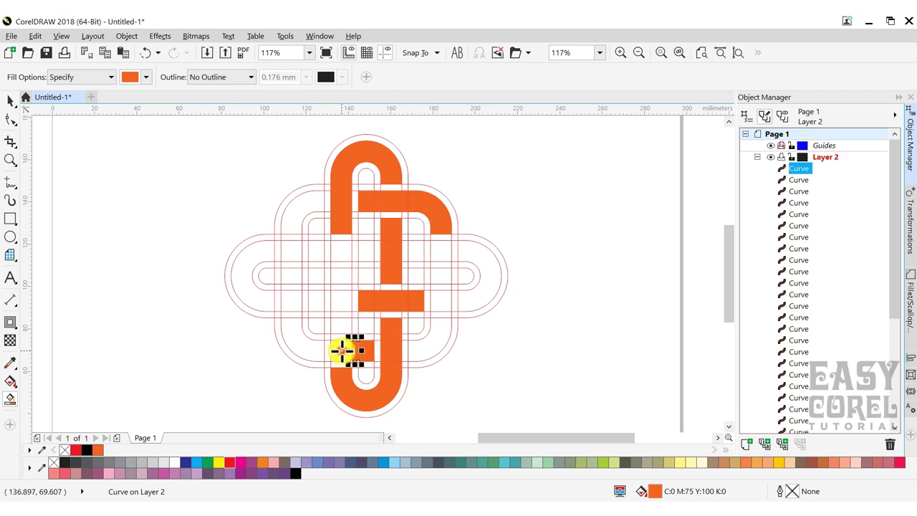
click(330, 350)
click(309, 349)
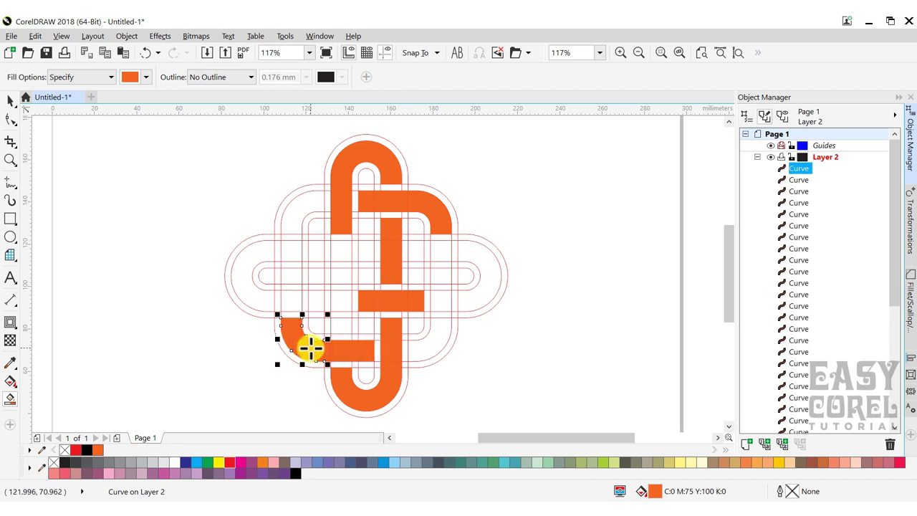
Step: Fill the vertical loop's left strand orange between the square's bottom band and the horizontal loop's upper strand
click(339, 325)
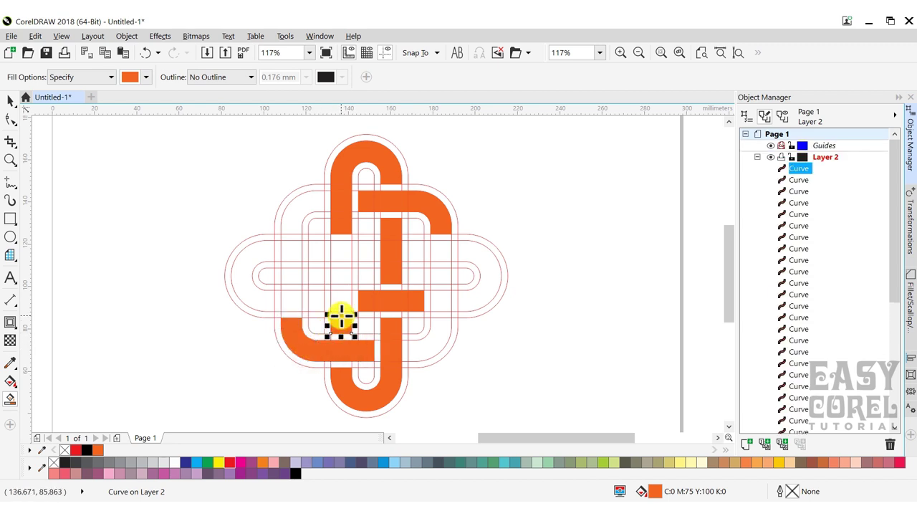
click(340, 301)
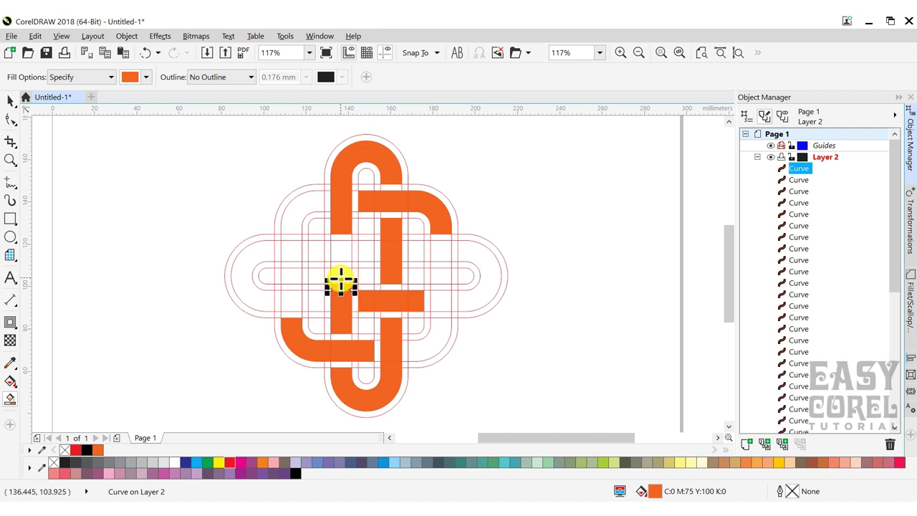
click(341, 275)
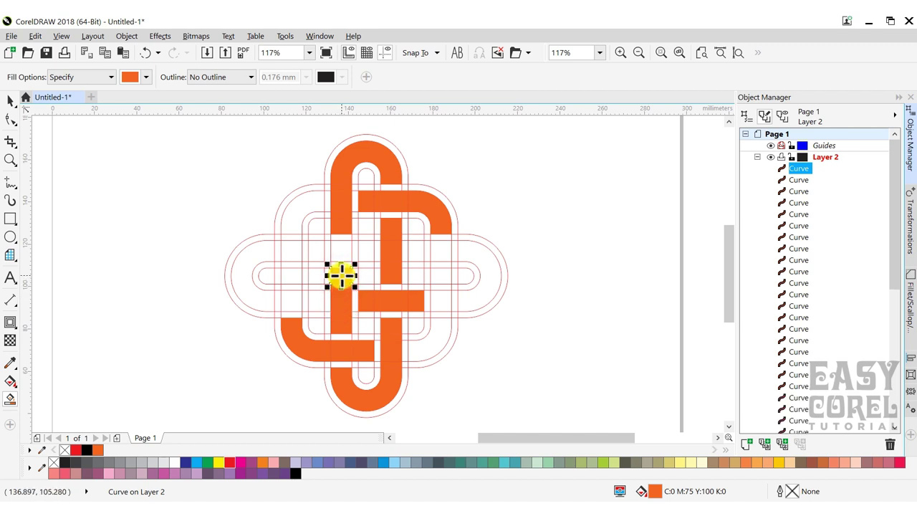
Step: Fill the horizontal loop's upper strand orange where it crosses over the vertical loop's left strand
click(360, 252)
click(334, 251)
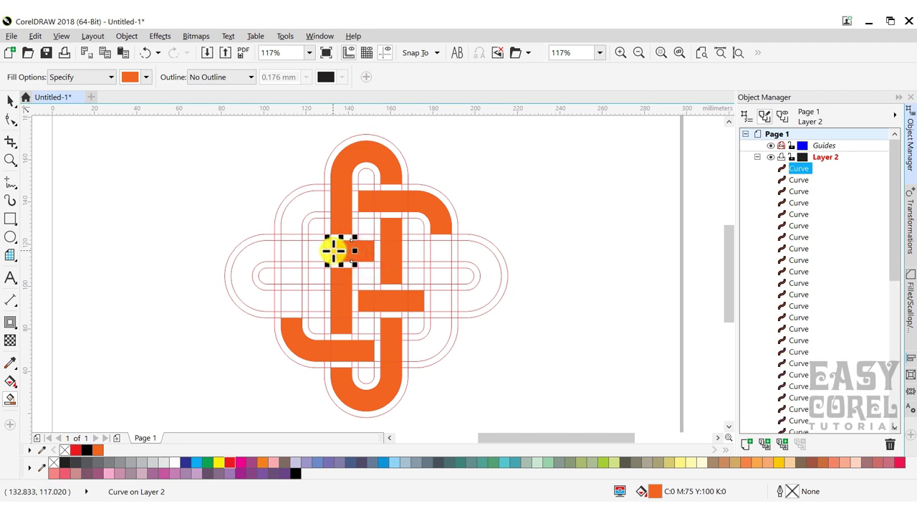
click(316, 249)
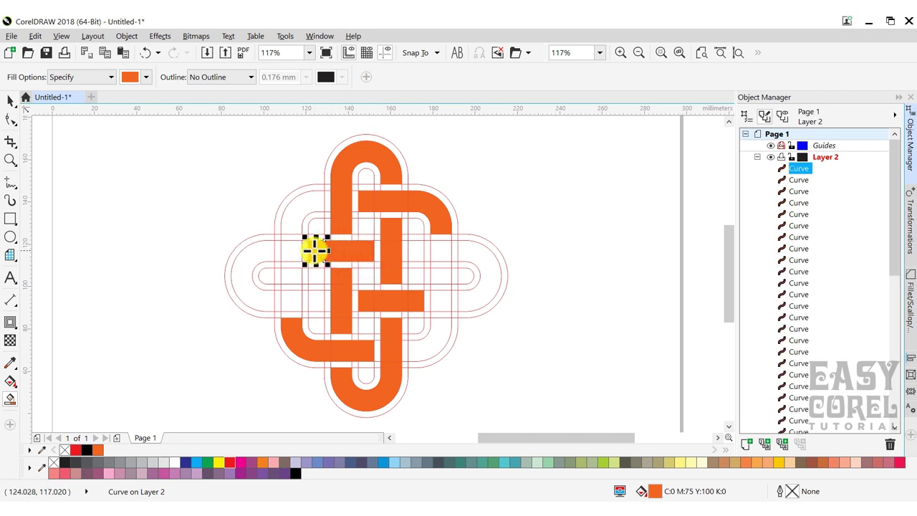
Step: Fill the horizontal loop's upper right strand and right end orange, plus the square's right side through its lower-right corner
click(420, 250)
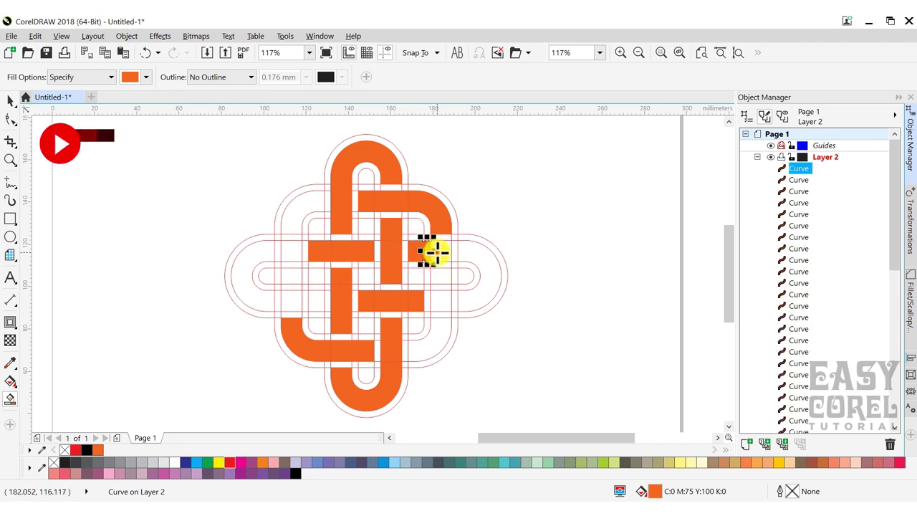
click(479, 262)
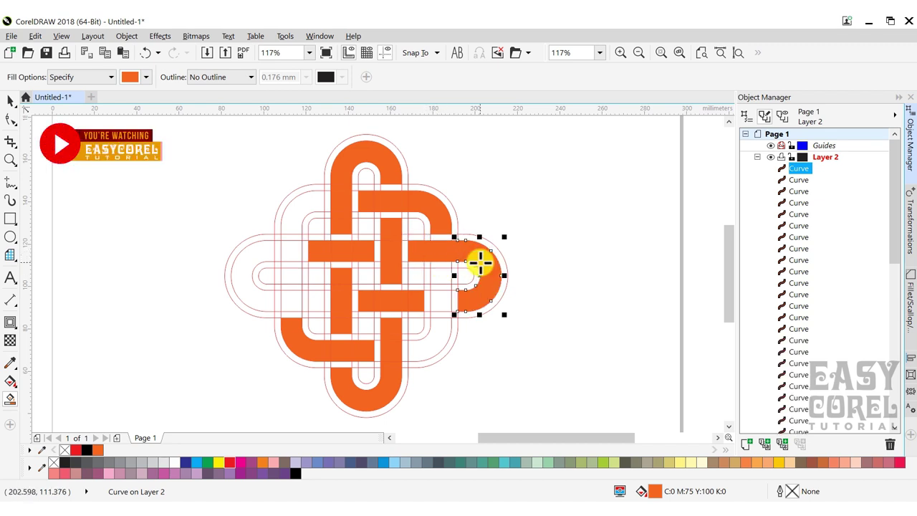
click(438, 277)
click(439, 297)
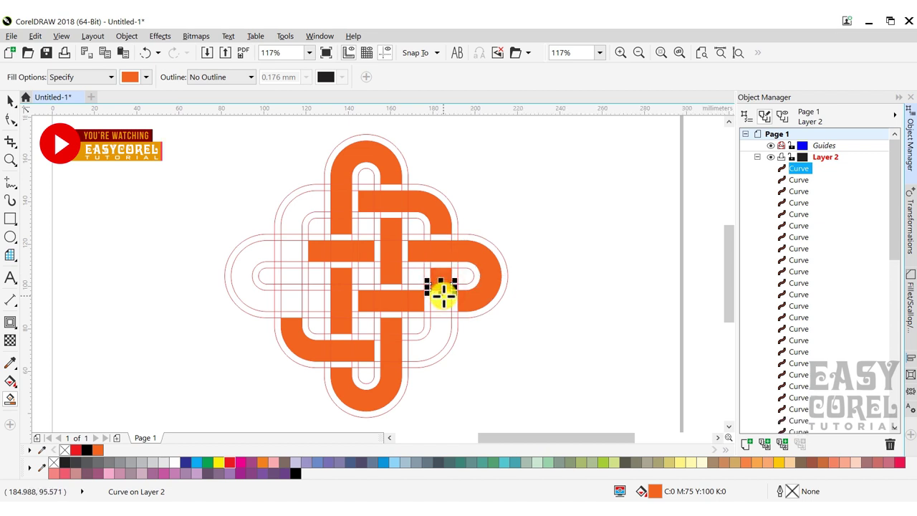
click(440, 334)
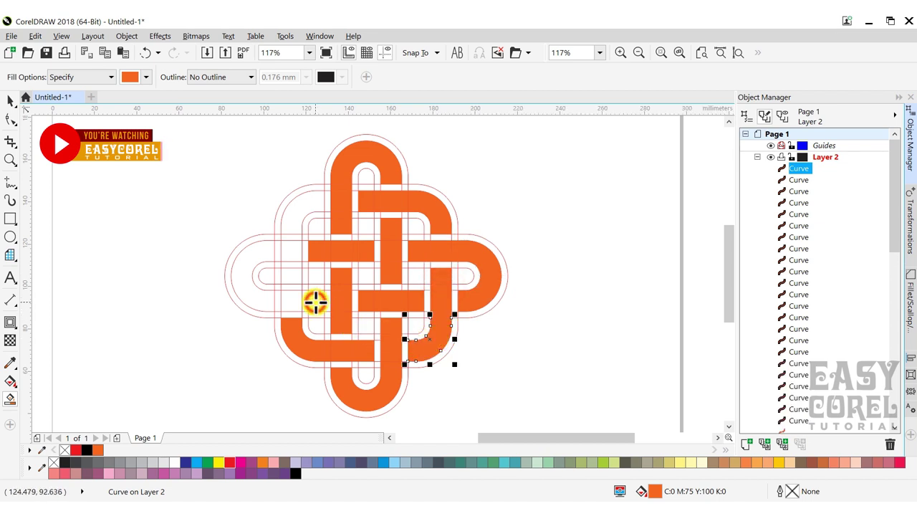
Step: Fill the horizontal loop's lower left strand and left end orange, plus the square's left side through its upper-left corner
click(251, 297)
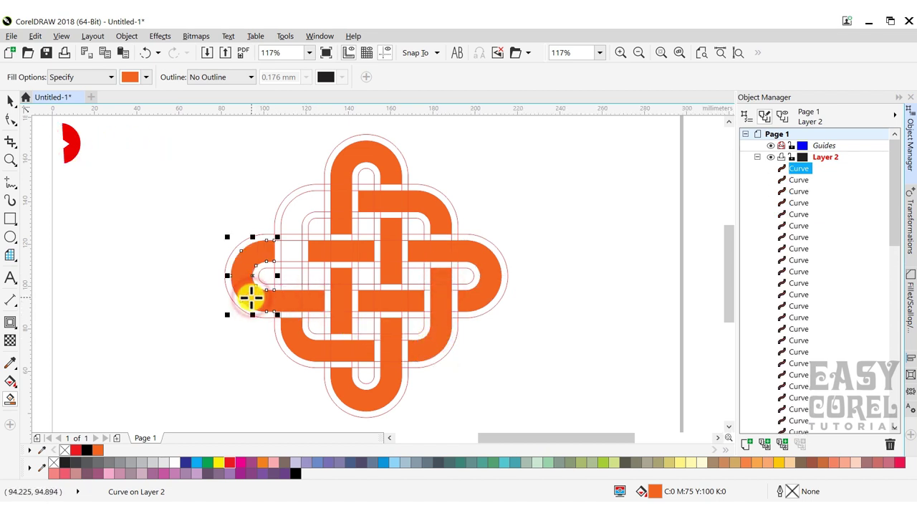
click(293, 256)
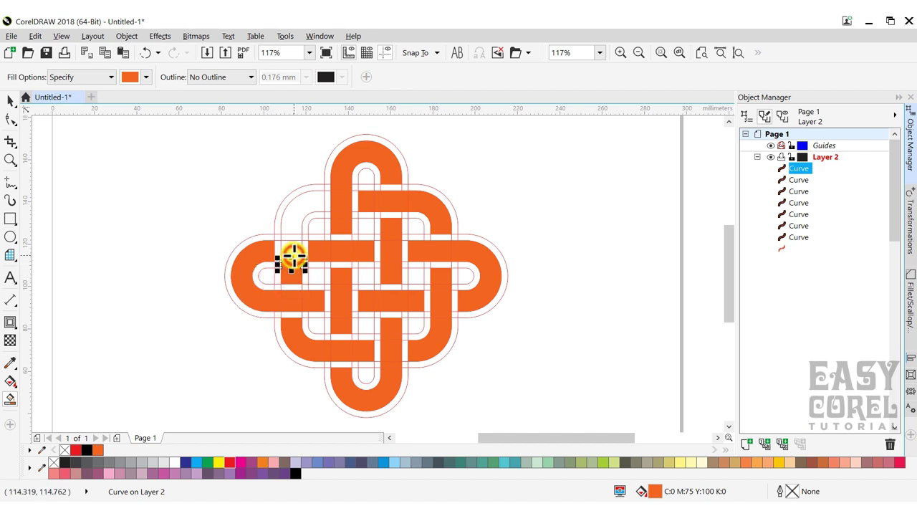
click(300, 222)
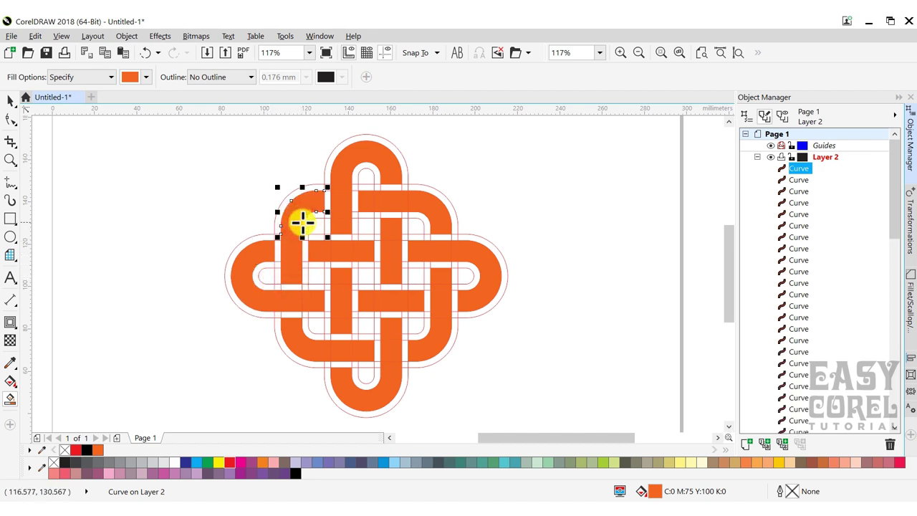
Step: Delete the six red outline curves of the original loops from Layer 2, keeping only the orange pieces
click(11, 101)
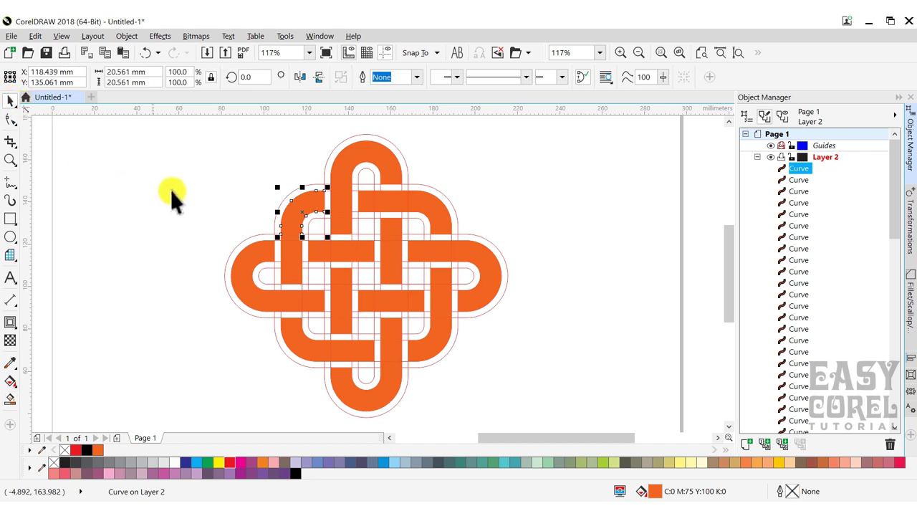
click(182, 190)
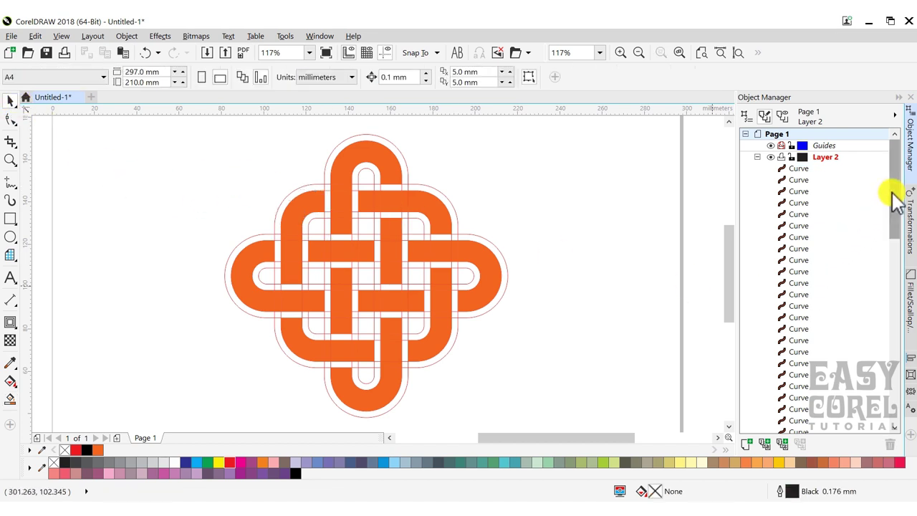
drag(894, 195, 896, 366)
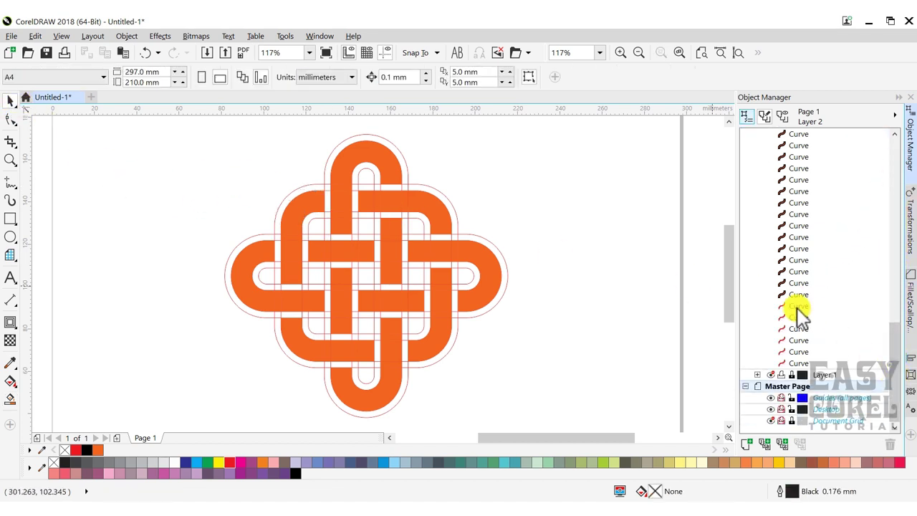
click(798, 306)
shift+click(801, 363)
right_click(799, 353)
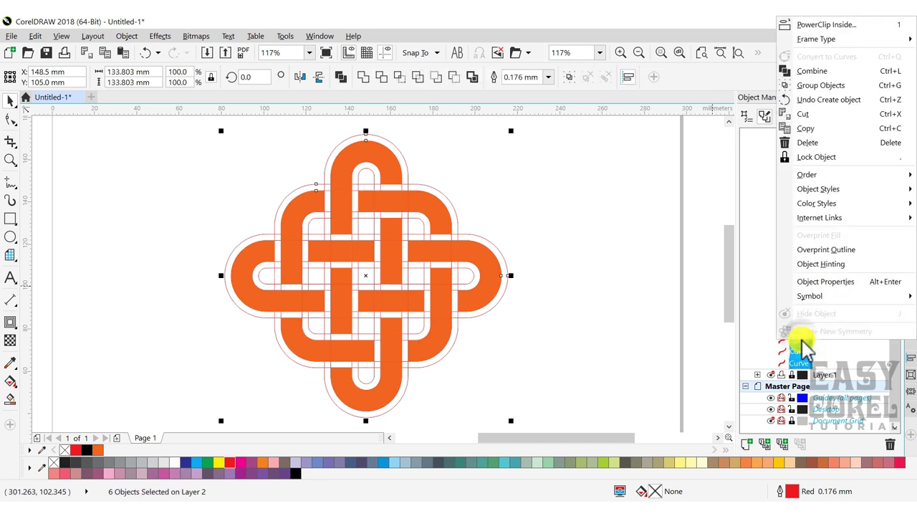
click(819, 143)
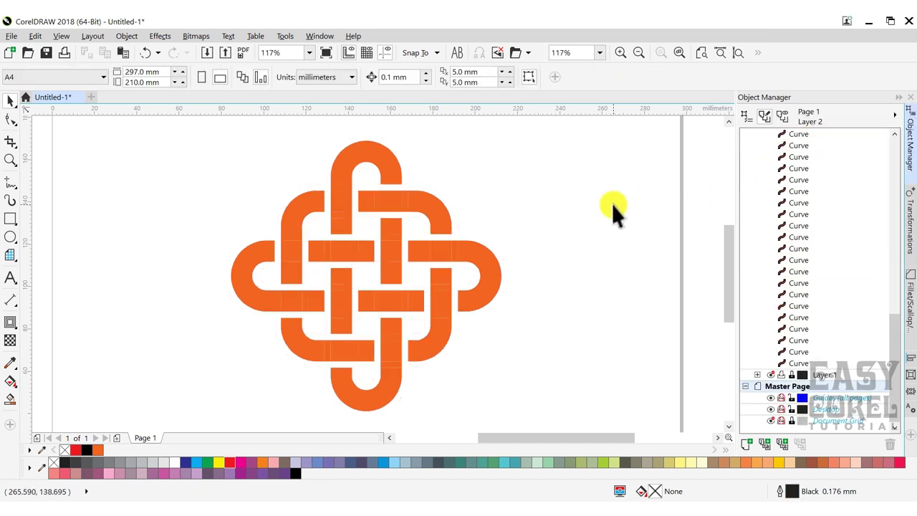
Step: Weld all the orange knot pieces together into a single curve
scroll(504, 401, down, 1)
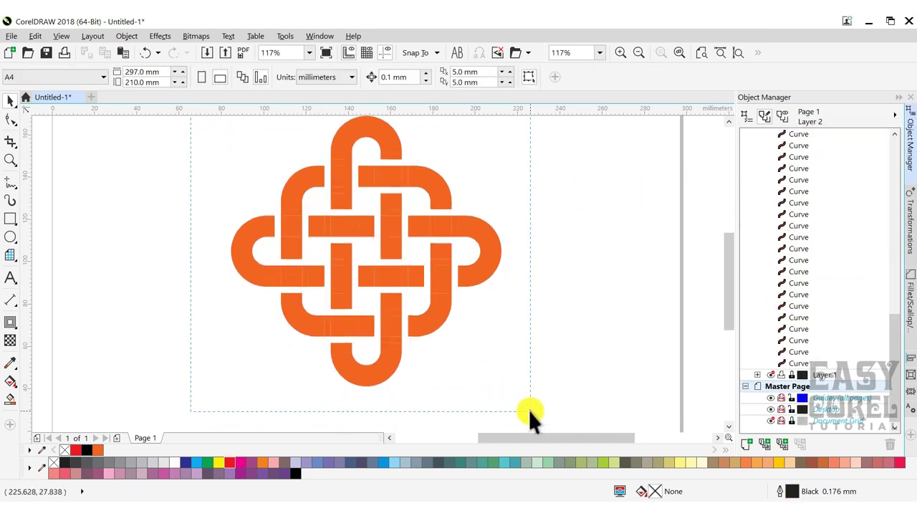
key(ctrl+a)
click(366, 76)
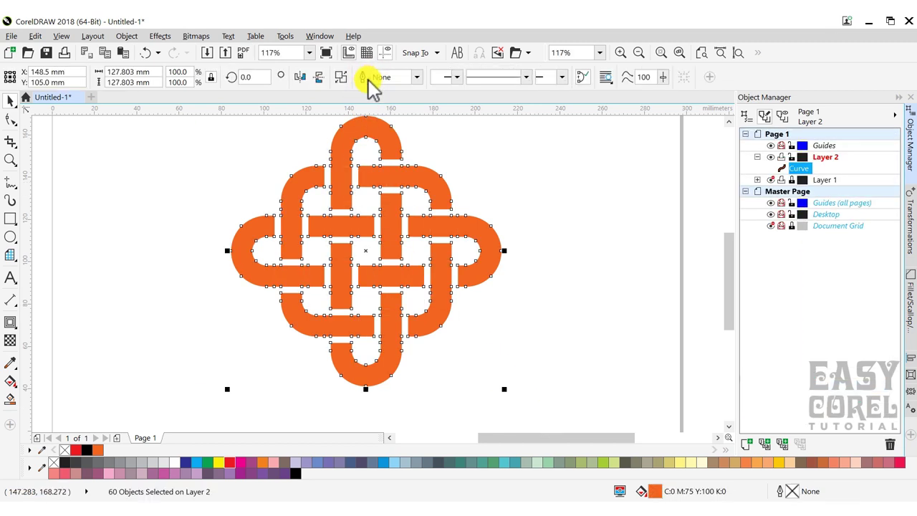
click(501, 191)
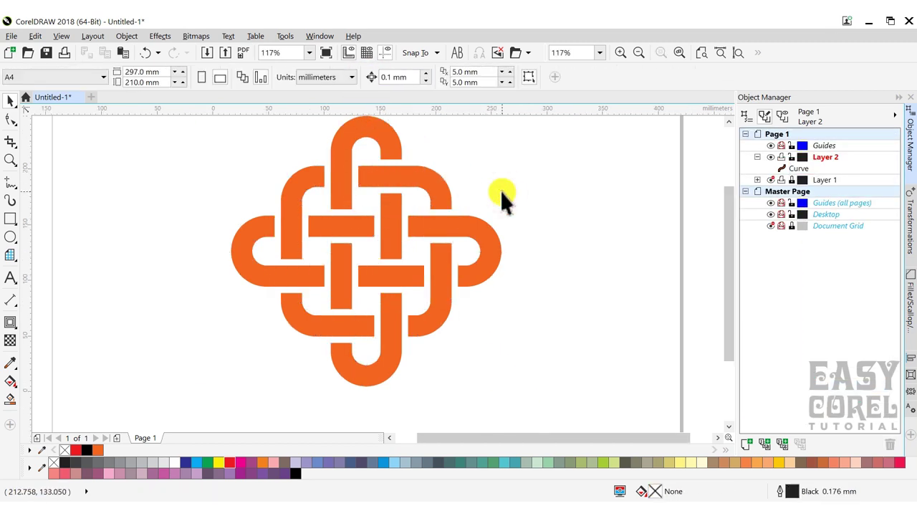
Step: Add a page-sized 297 x 210 mm rectangle behind the knot and fill it black
key(shift+F4)
double_click(11, 215)
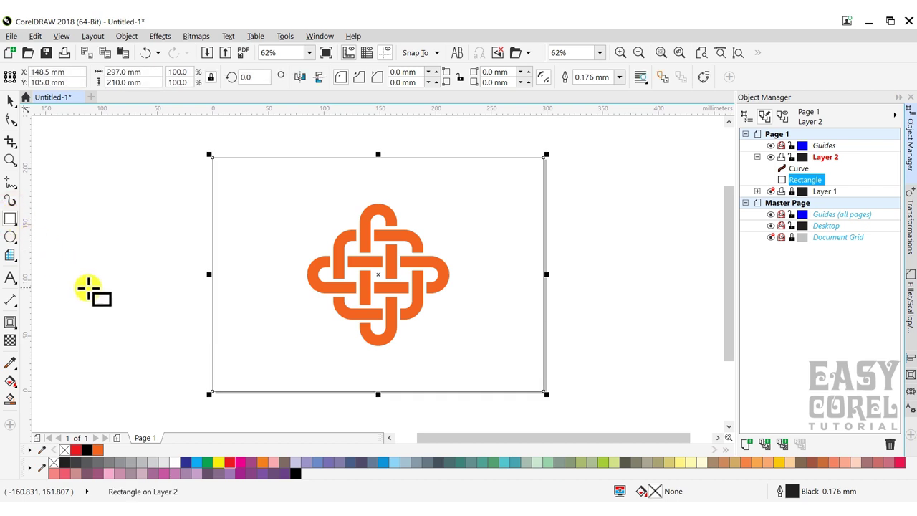
click(86, 449)
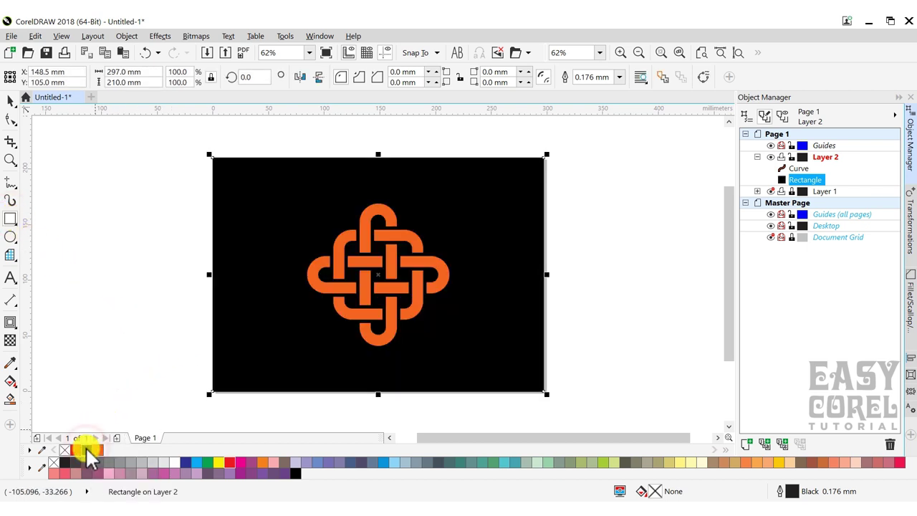
Step: Recolour the welded knot white against the black background and fit the whole page in view
click(10, 101)
drag(129, 176, 471, 379)
click(175, 462)
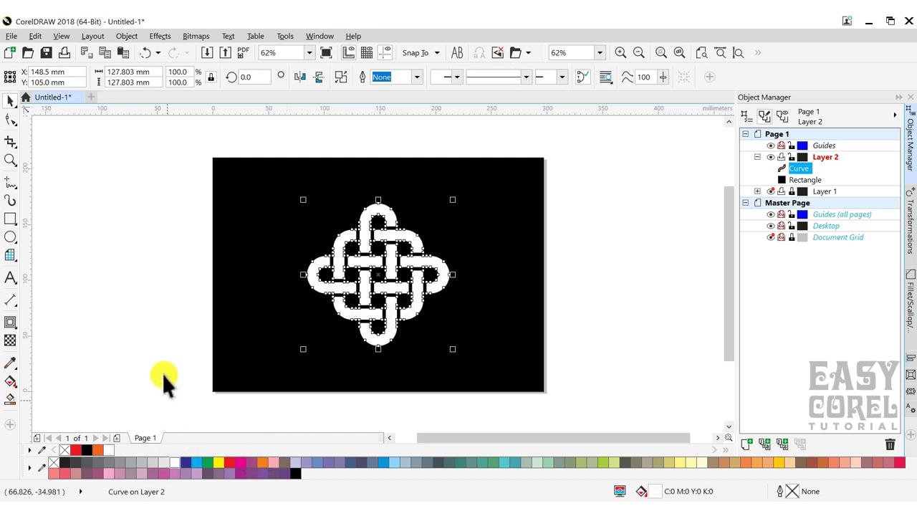
click(151, 319)
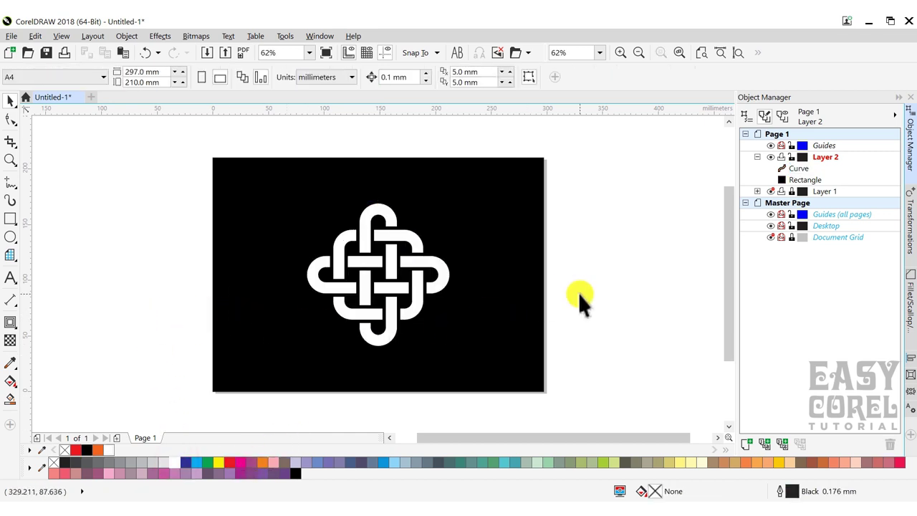
click(734, 53)
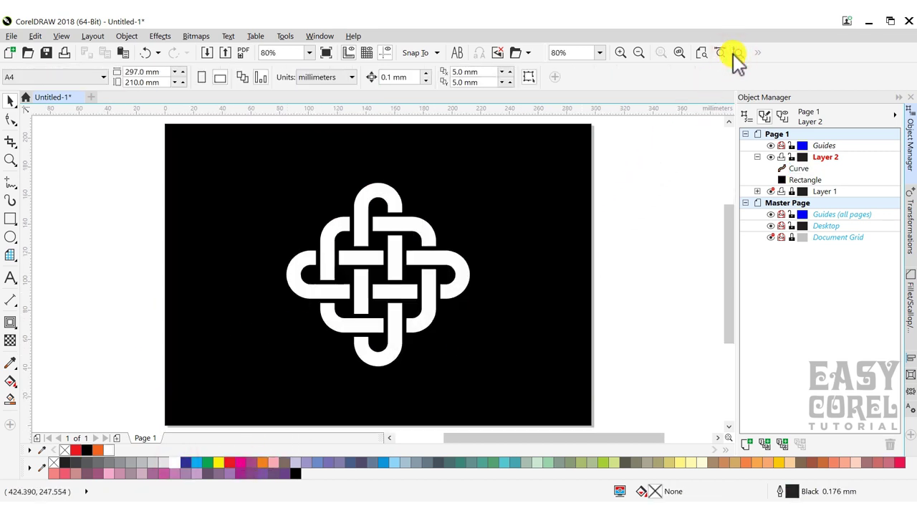